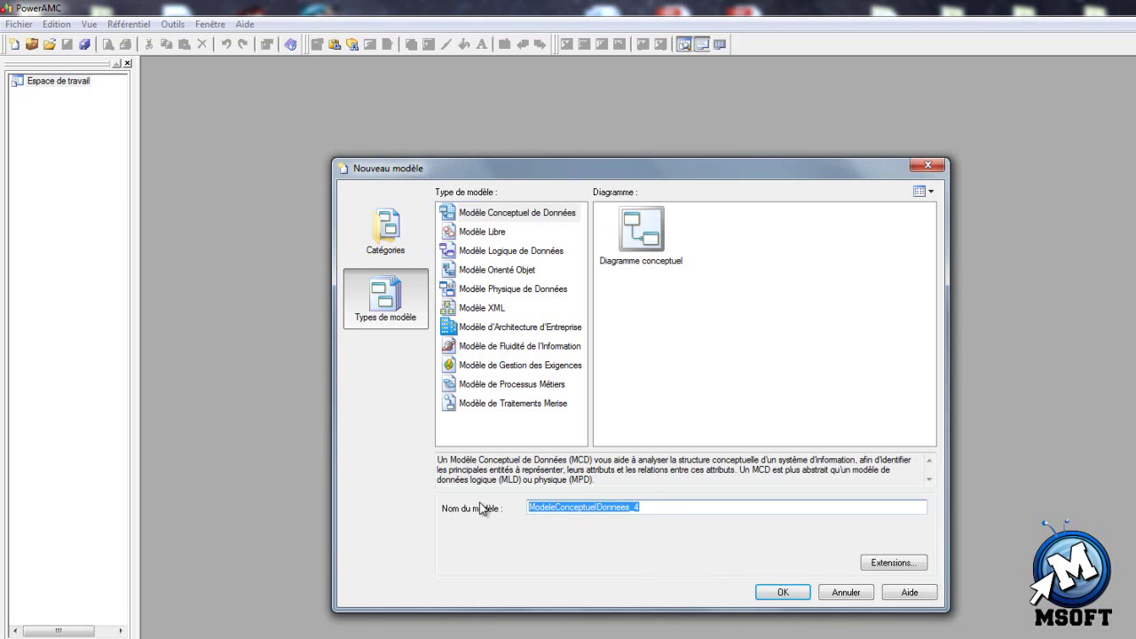
- Create a conceptual data model named Produit with a conceptual diagram, and shift the tool palette slightly inward
text(Produit)
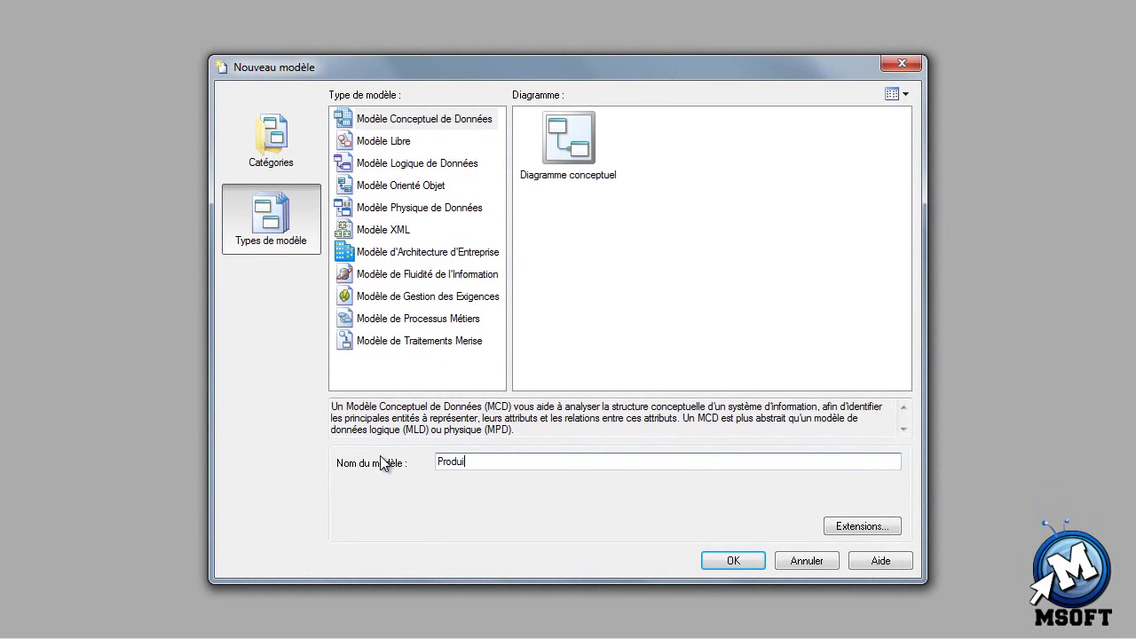
click(731, 560)
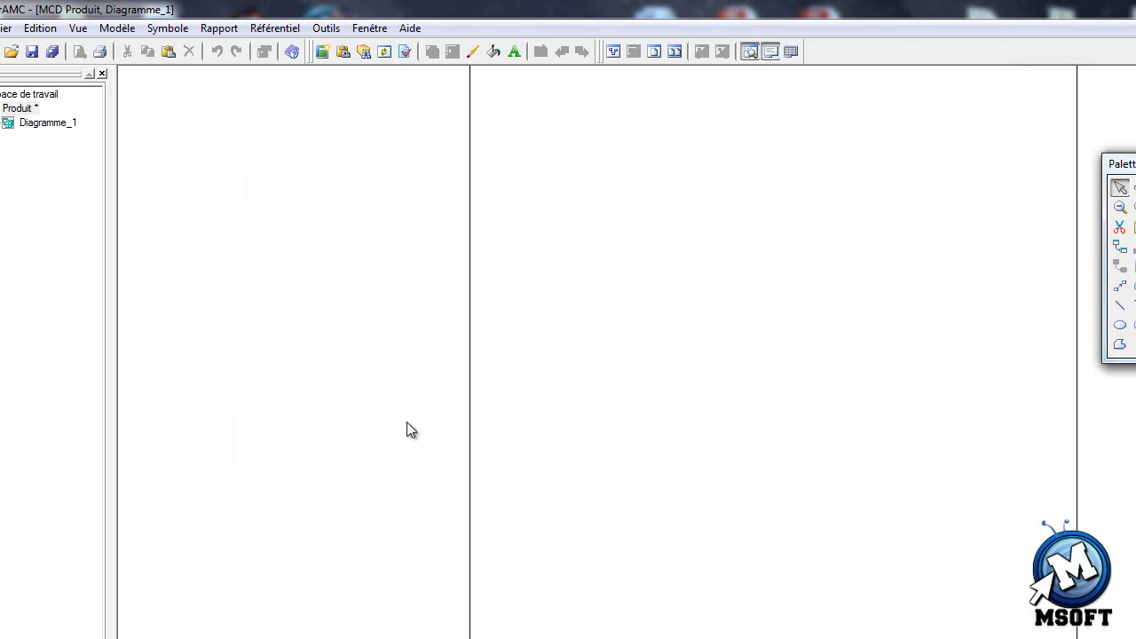
drag(1128, 165, 1116, 165)
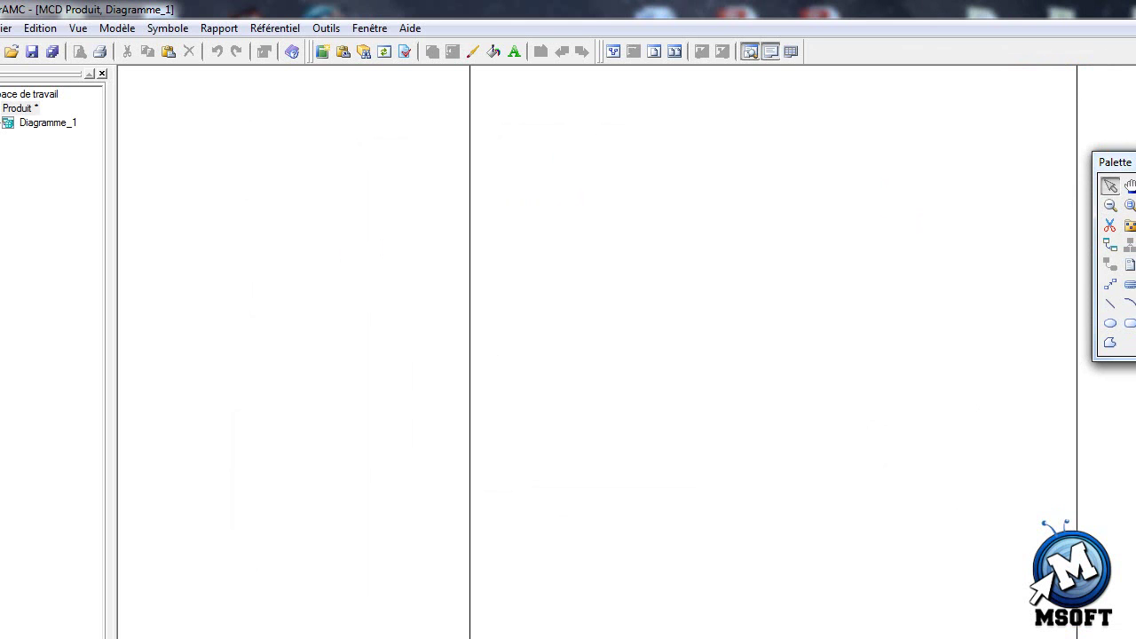
click(923, 244)
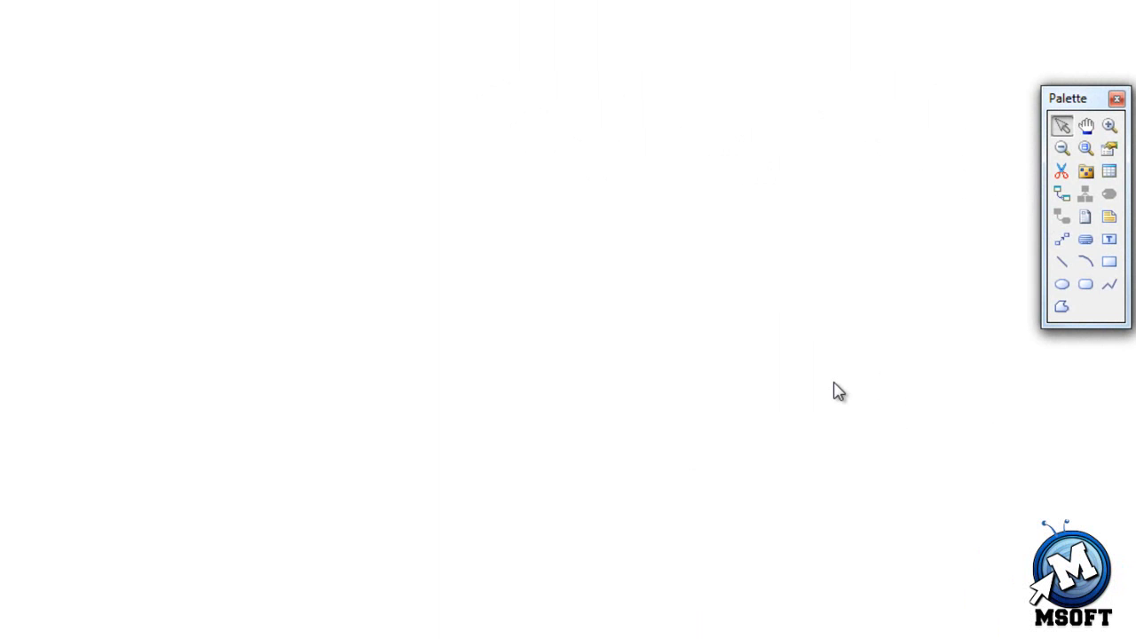
- Place two entities side by side in the empty diagram and move both slightly lower
click(1108, 176)
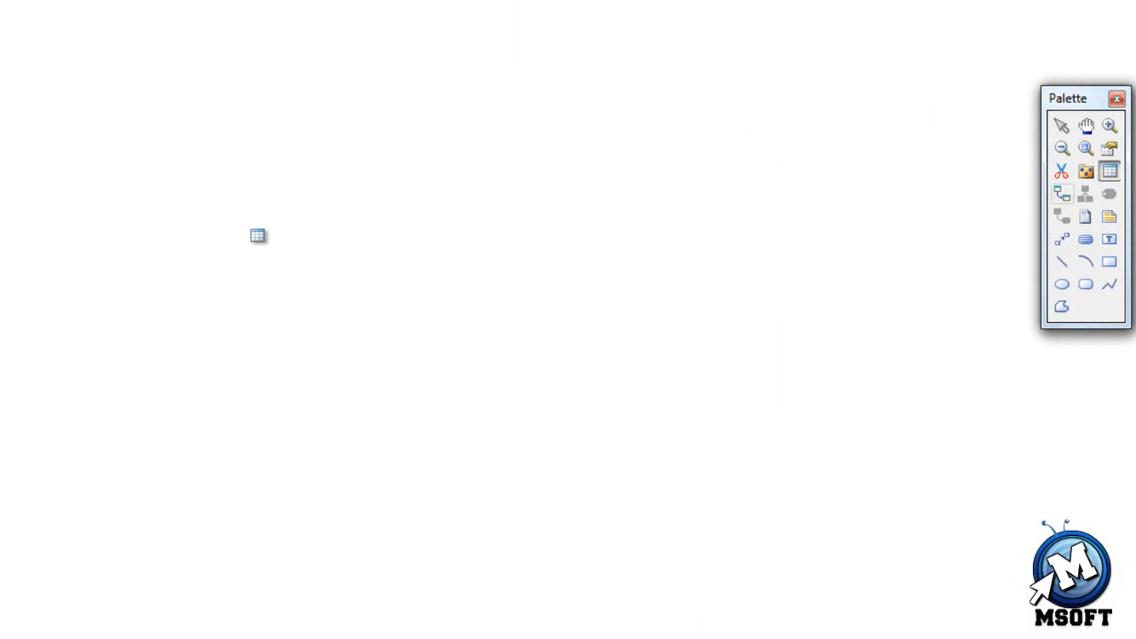
click(213, 180)
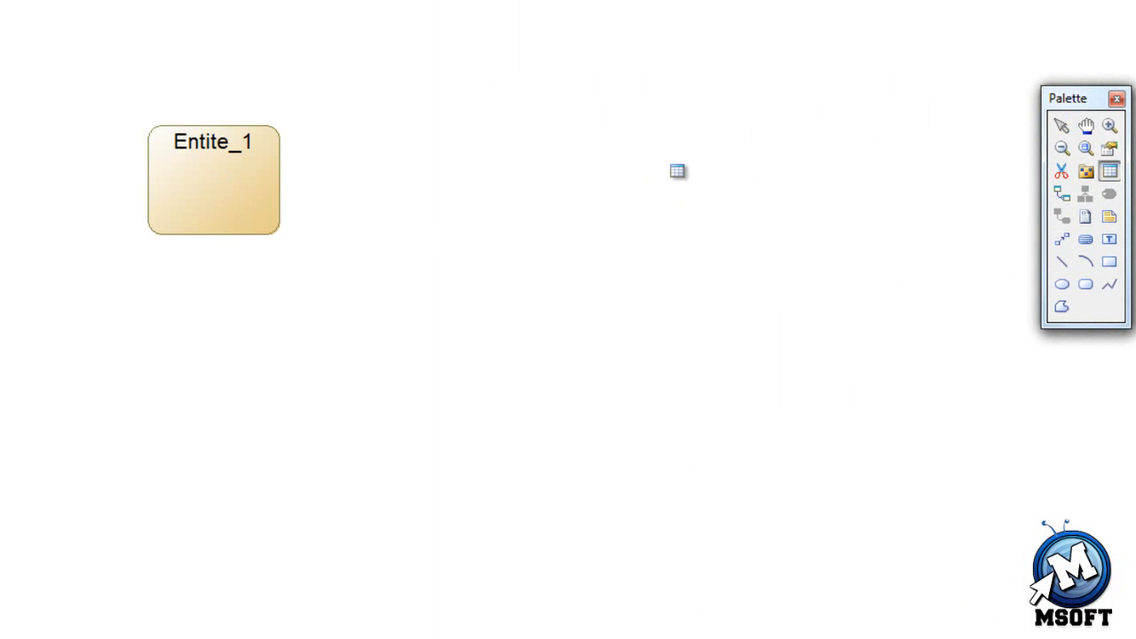
click(677, 170)
click(1062, 127)
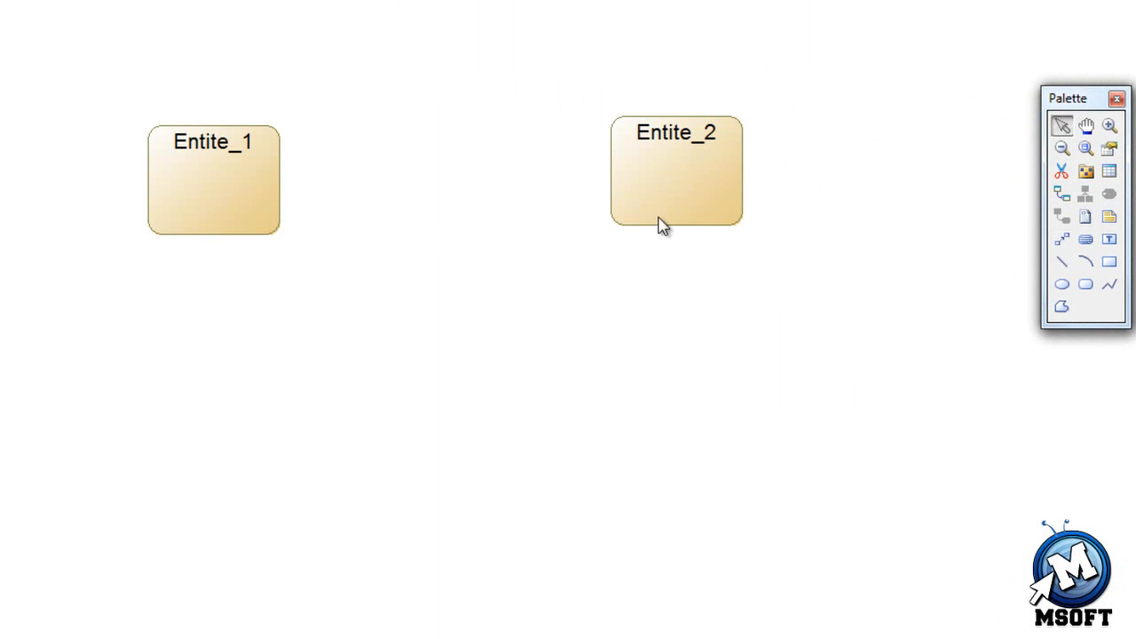
drag(237, 189, 252, 229)
drag(689, 183, 684, 247)
- Rename the entity Entite_1 to Produit in its properties and apply the name
click(253, 244)
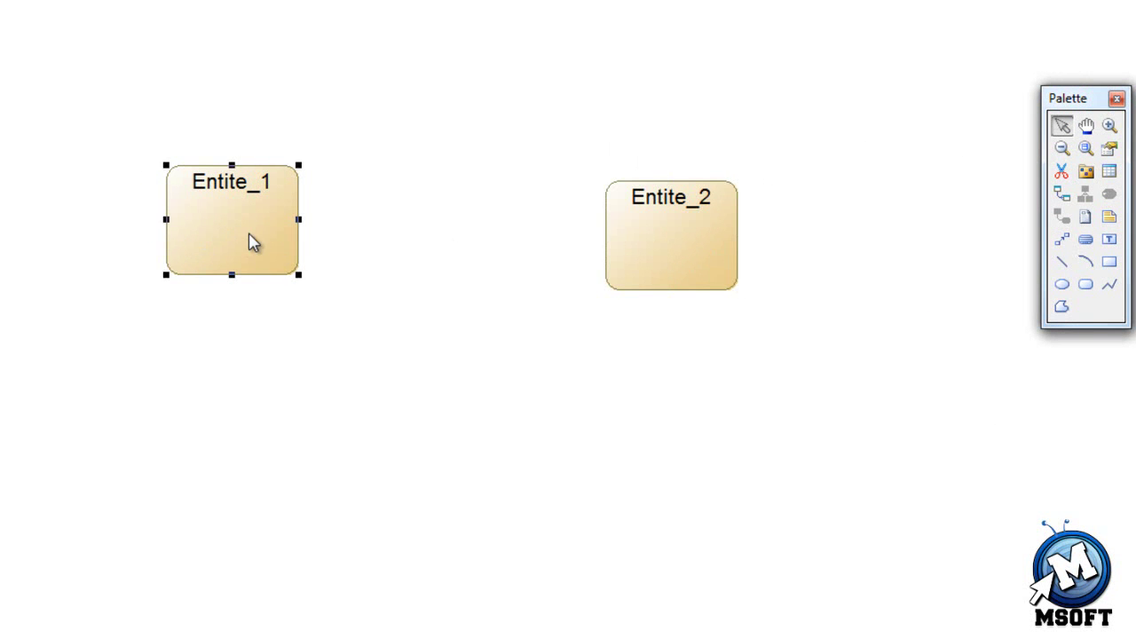
double_click(253, 244)
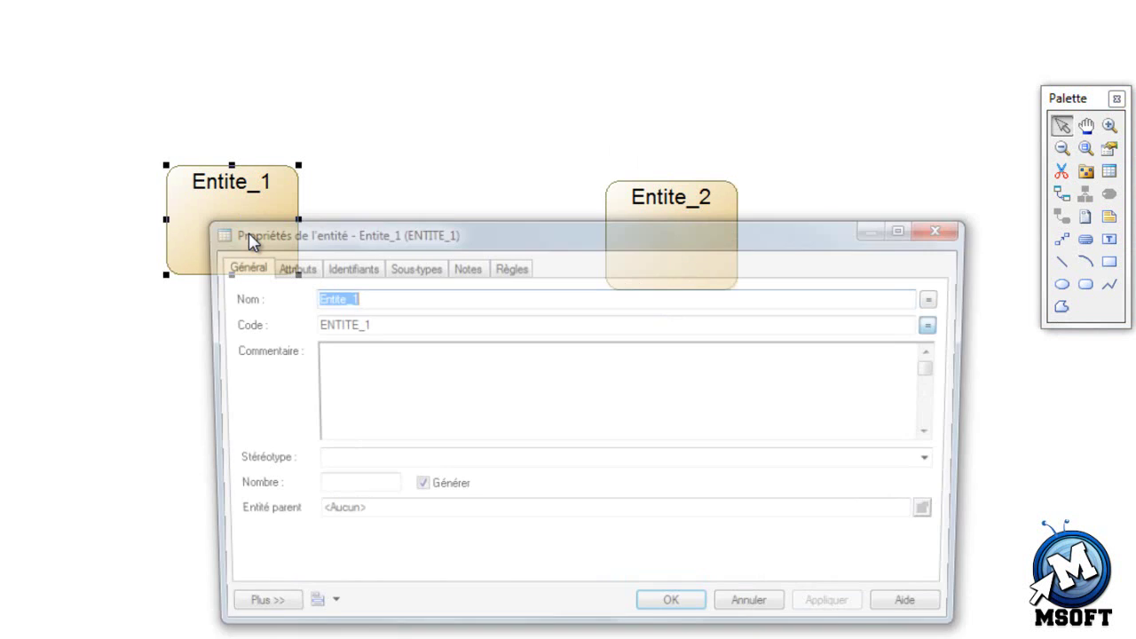
click(371, 299)
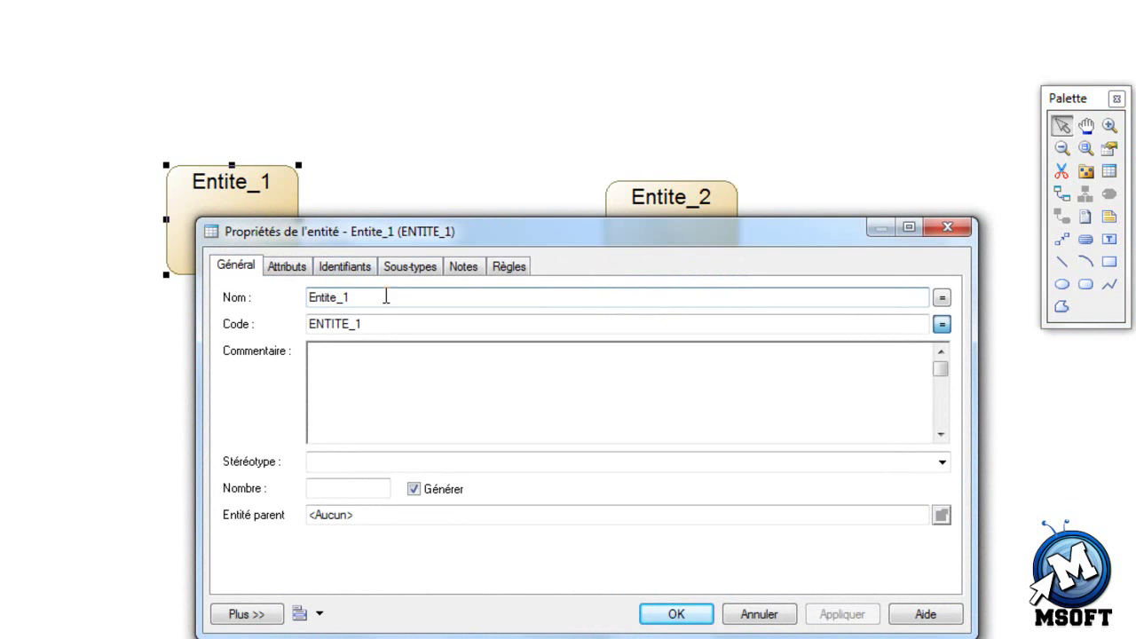
drag(363, 299, 306, 302)
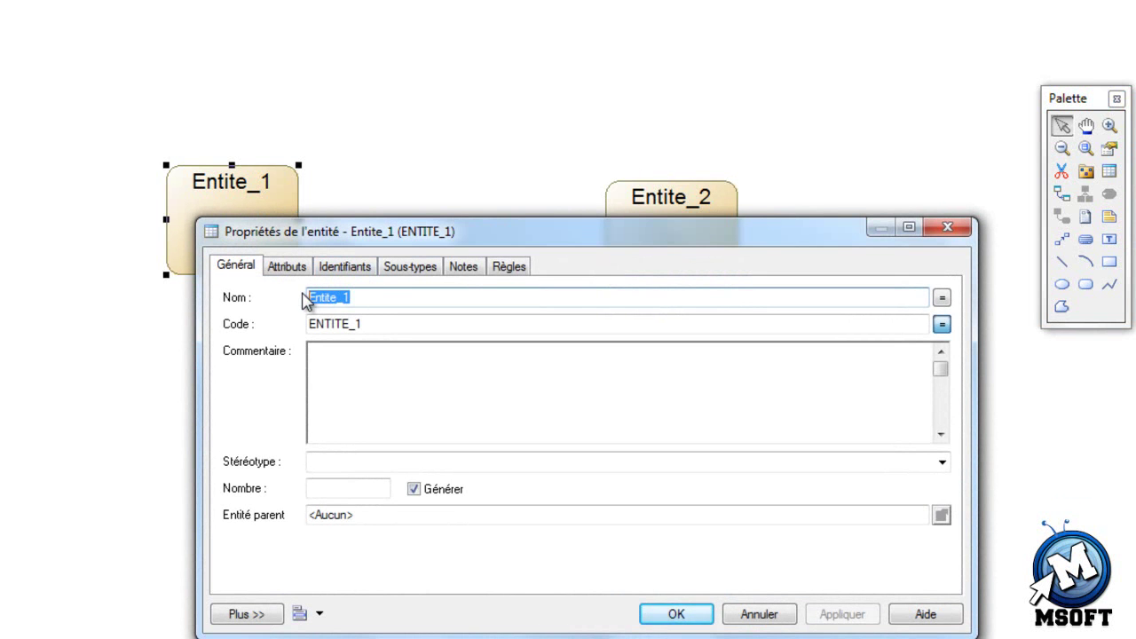
text(Produi)
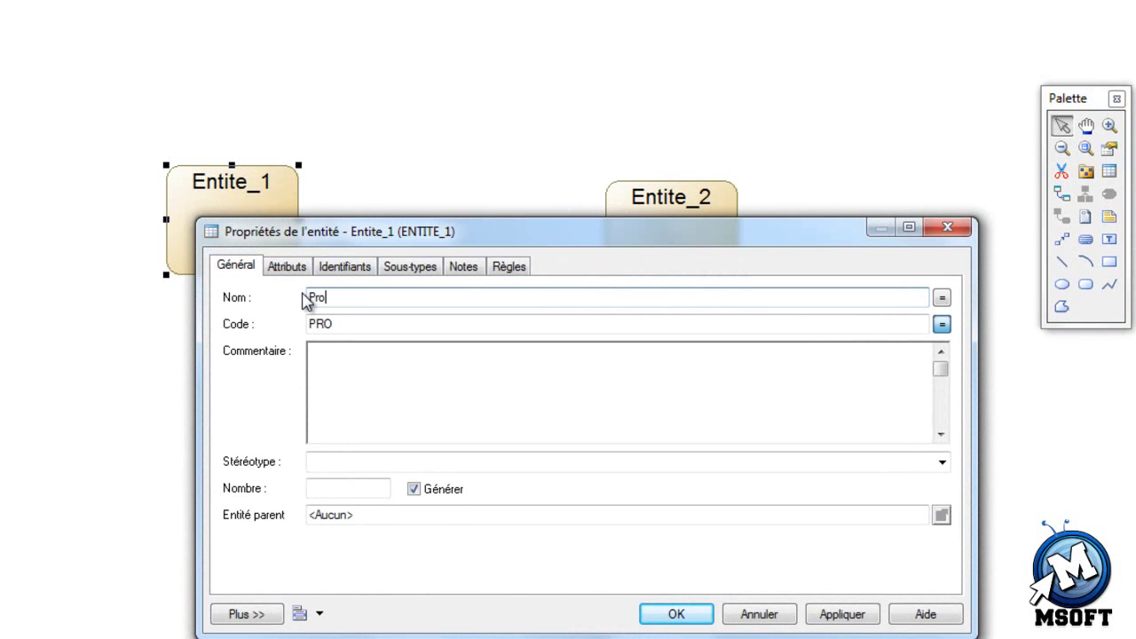
text(t)
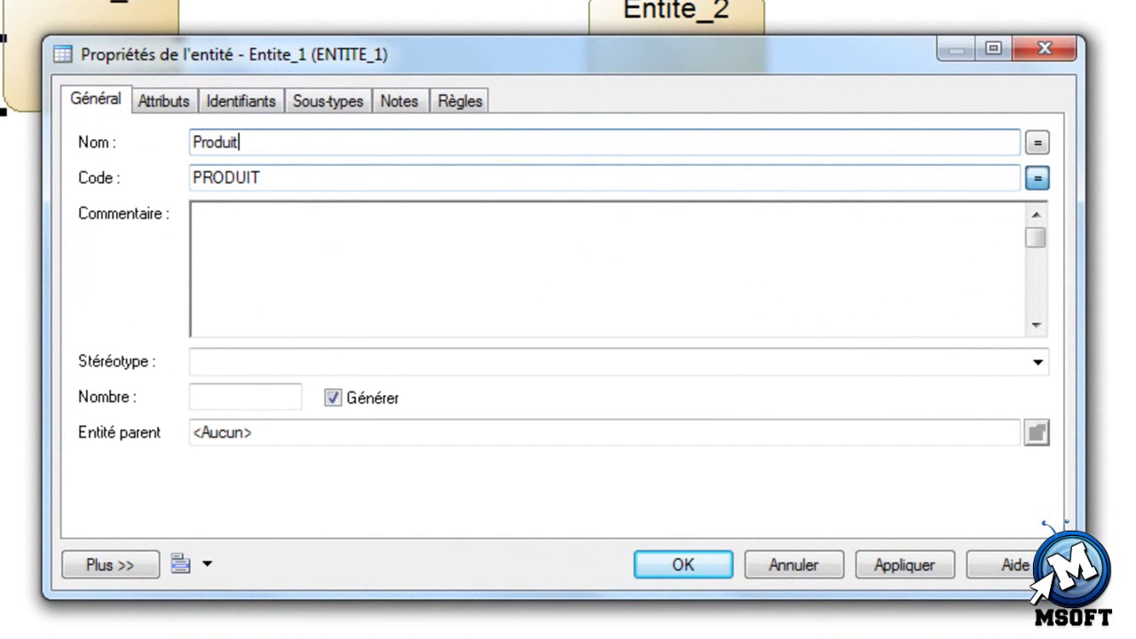
key(Return)
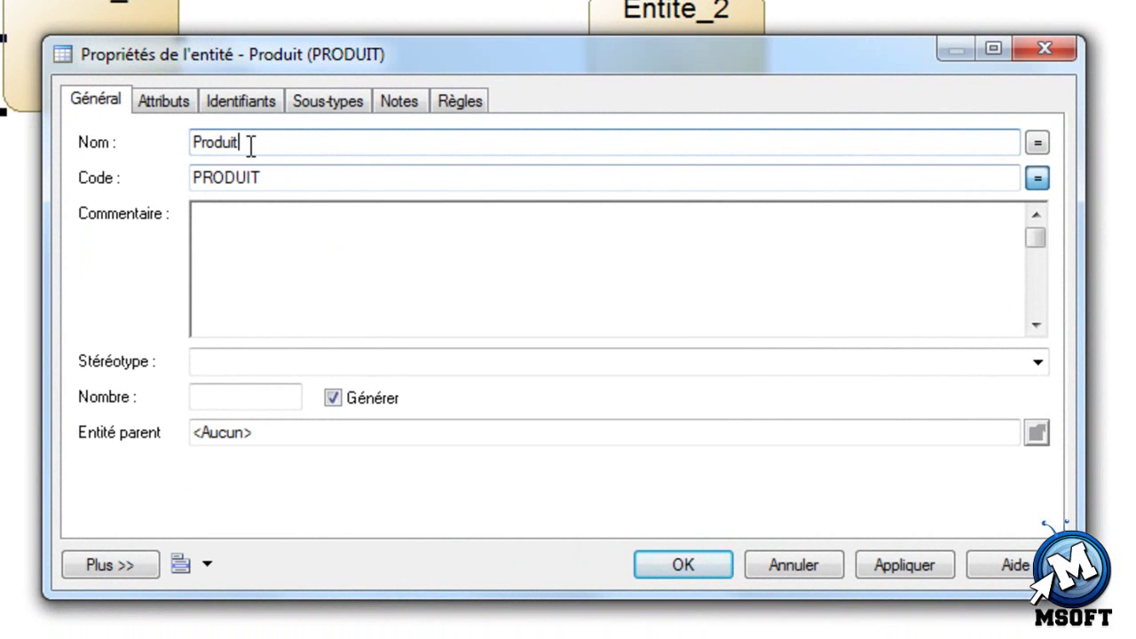
click(228, 259)
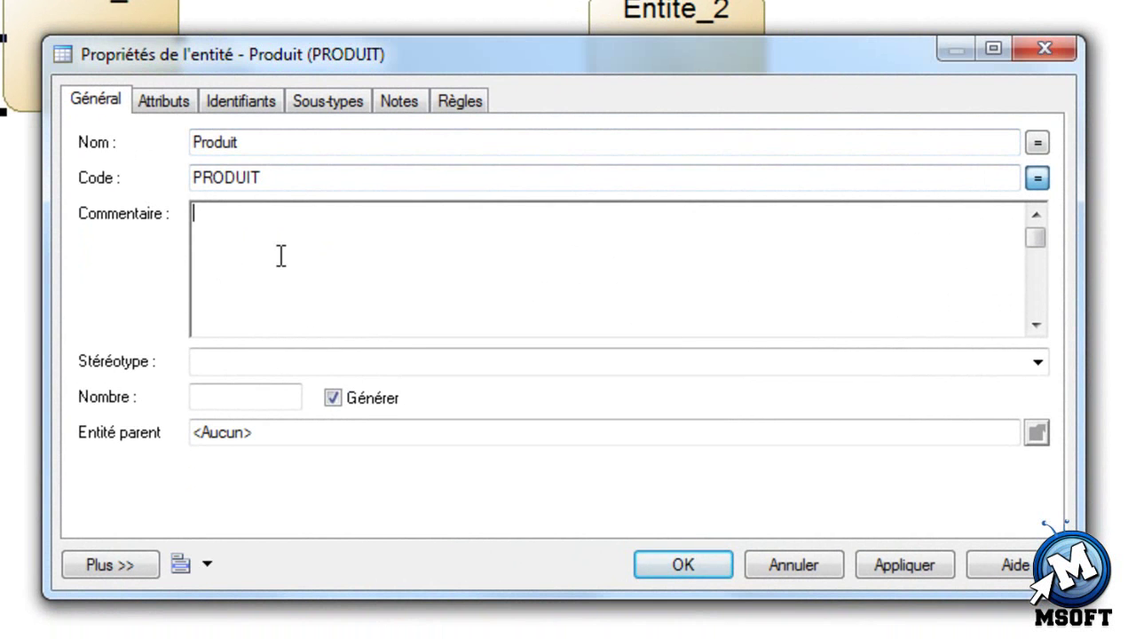
click(233, 395)
- Add a first attribute named Id_produit to the Produit entity
click(165, 100)
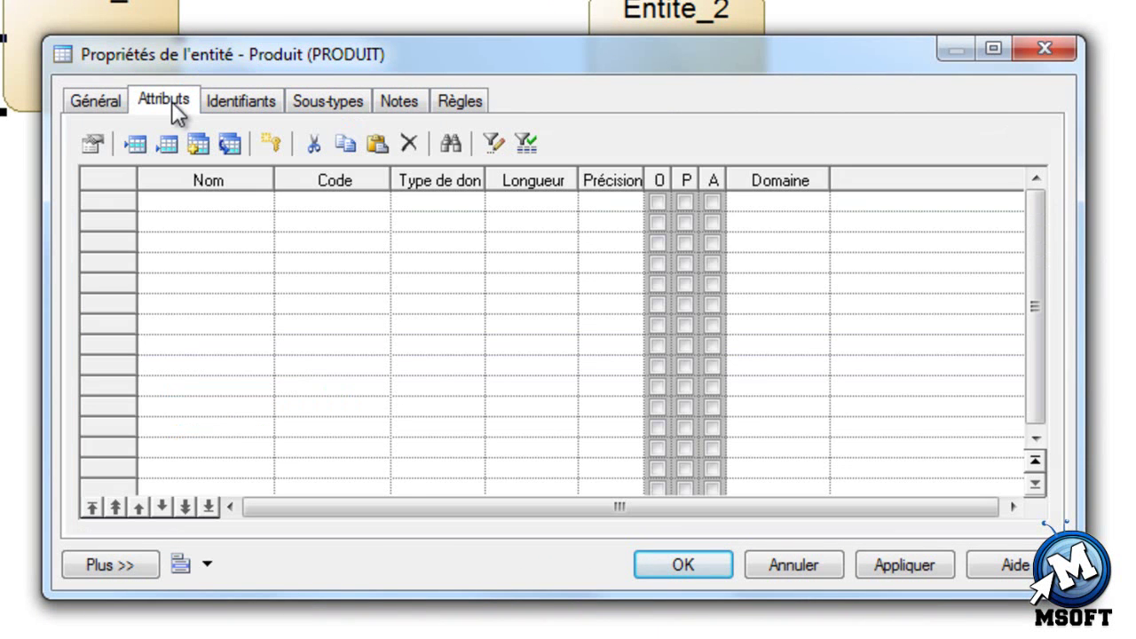
click(222, 208)
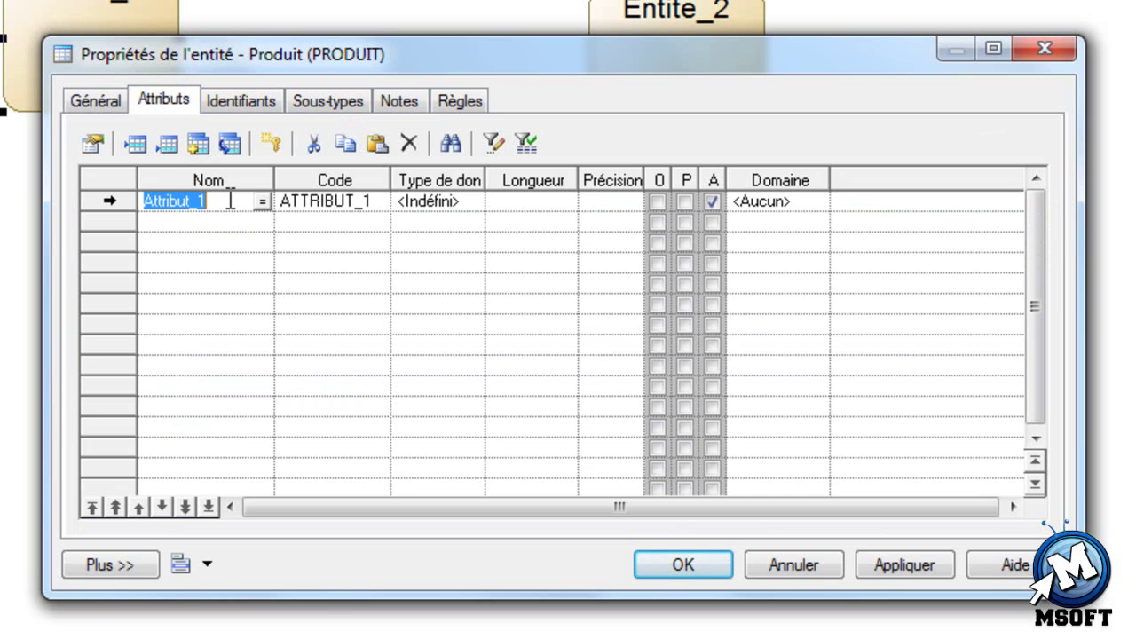
click(227, 203)
double_click(227, 202)
text(I)
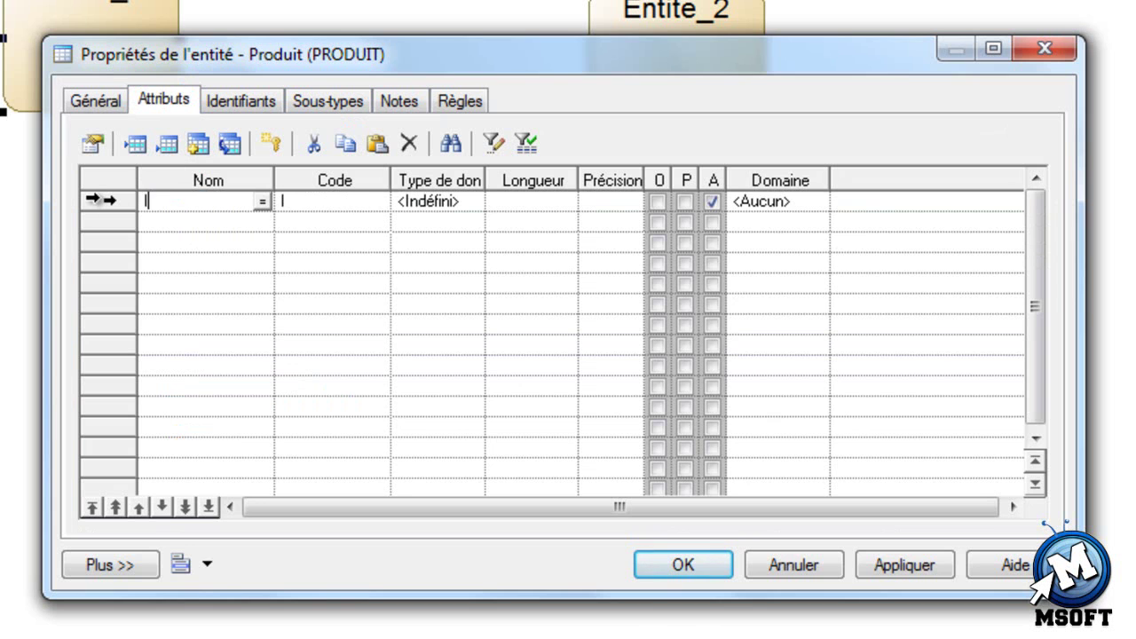
text(d_produit)
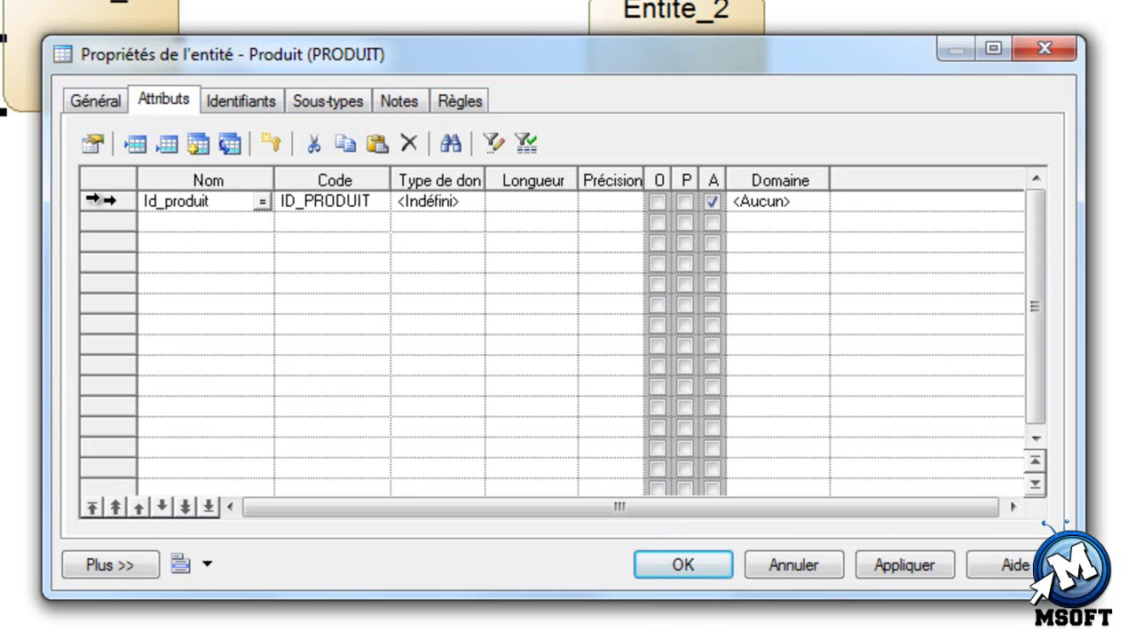
- Add a second attribute named Libélle to the Produit entity
click(244, 222)
click(207, 221)
double_click(191, 223)
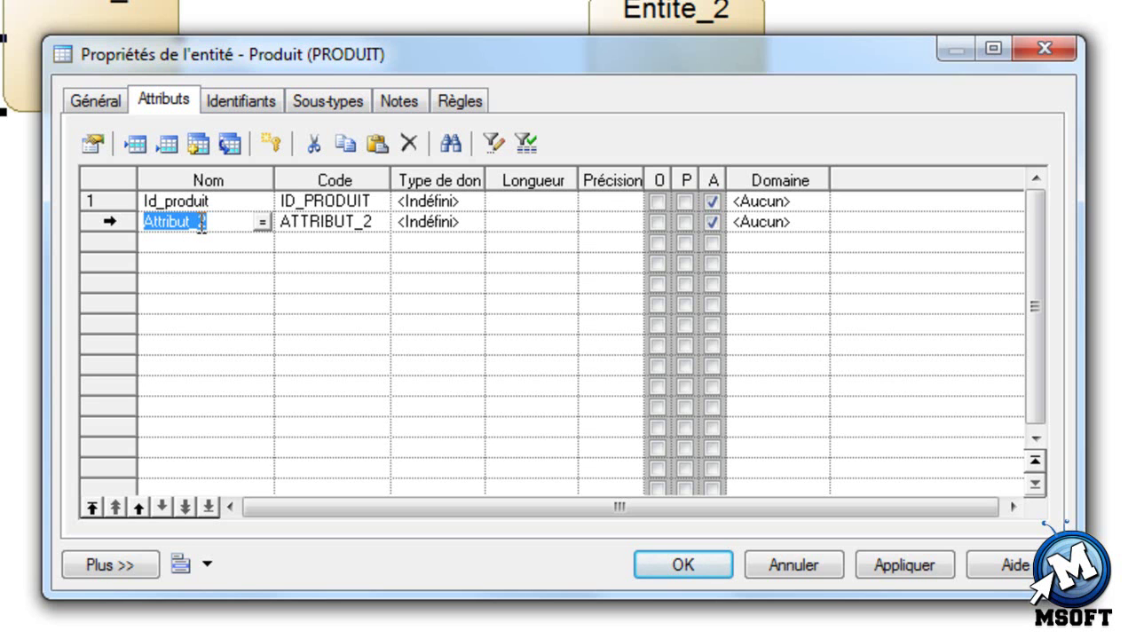
text(Lib)
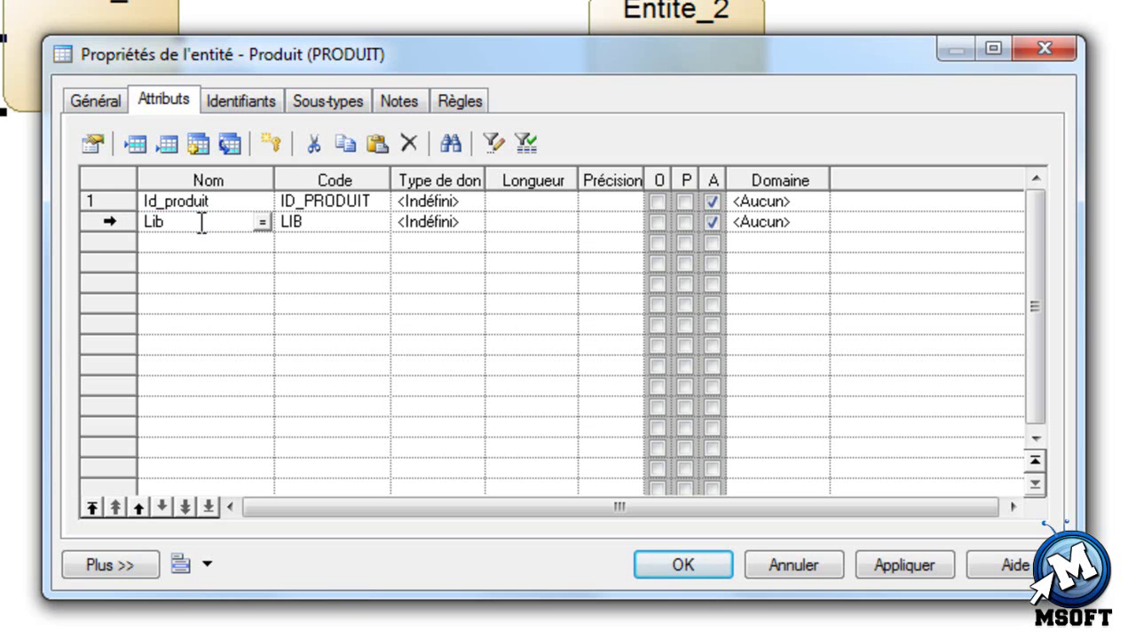
text(élle)
- Add a third attribute named Prix to the Produit entity
click(195, 241)
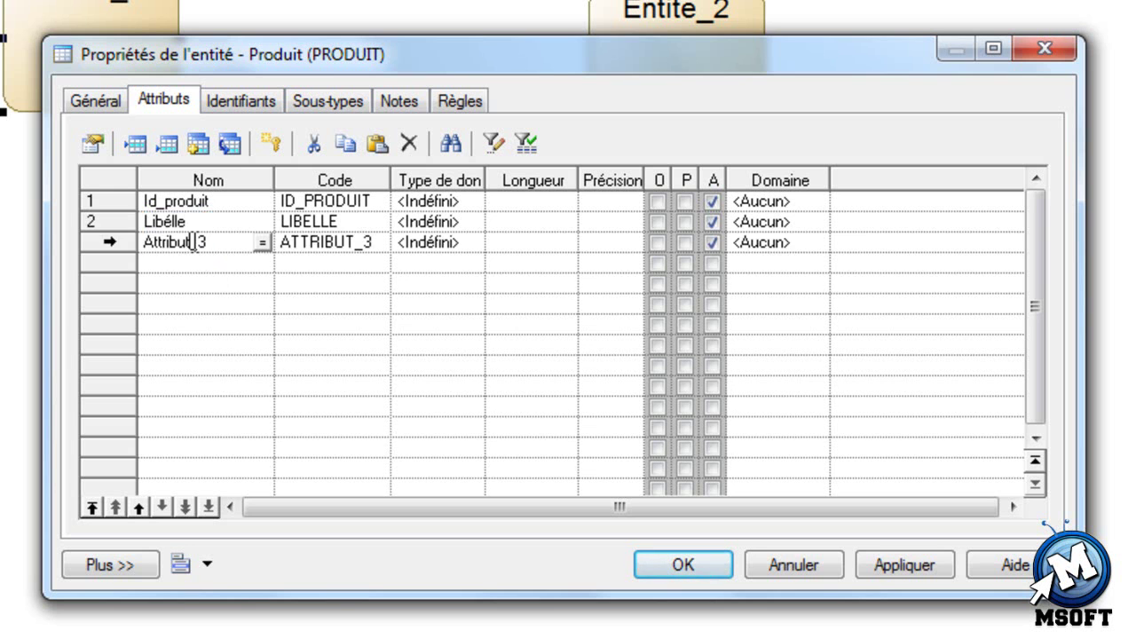
double_click(208, 241)
text(PRIX)
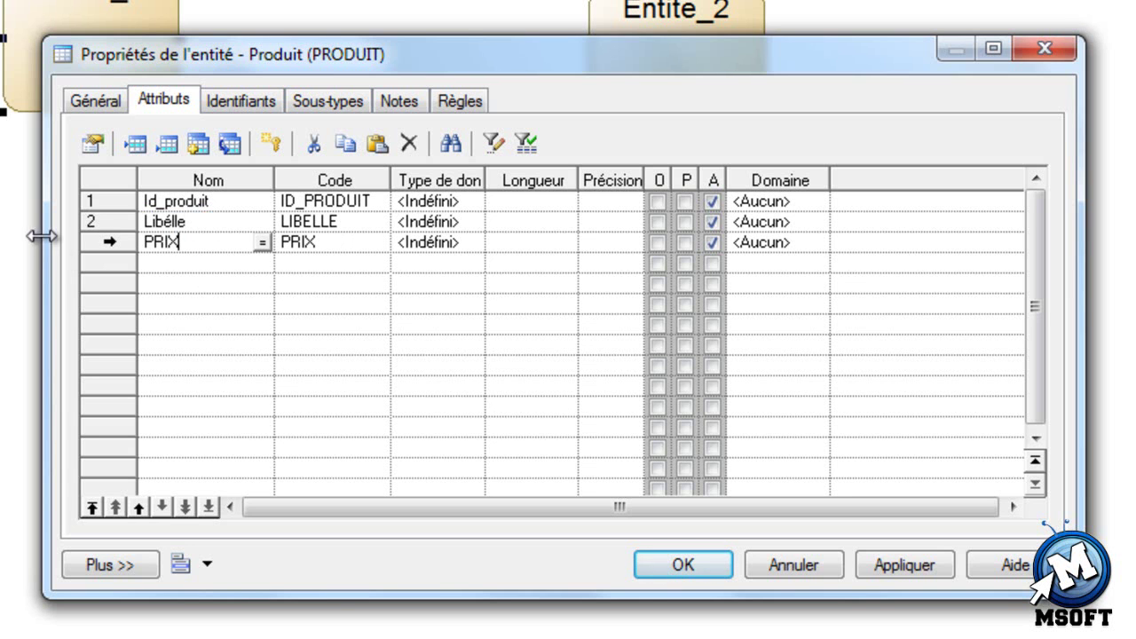
drag(187, 247, 158, 253)
text(rix)
- Add four more attributes named qte, photo, date and détail to the Produit entity
click(194, 259)
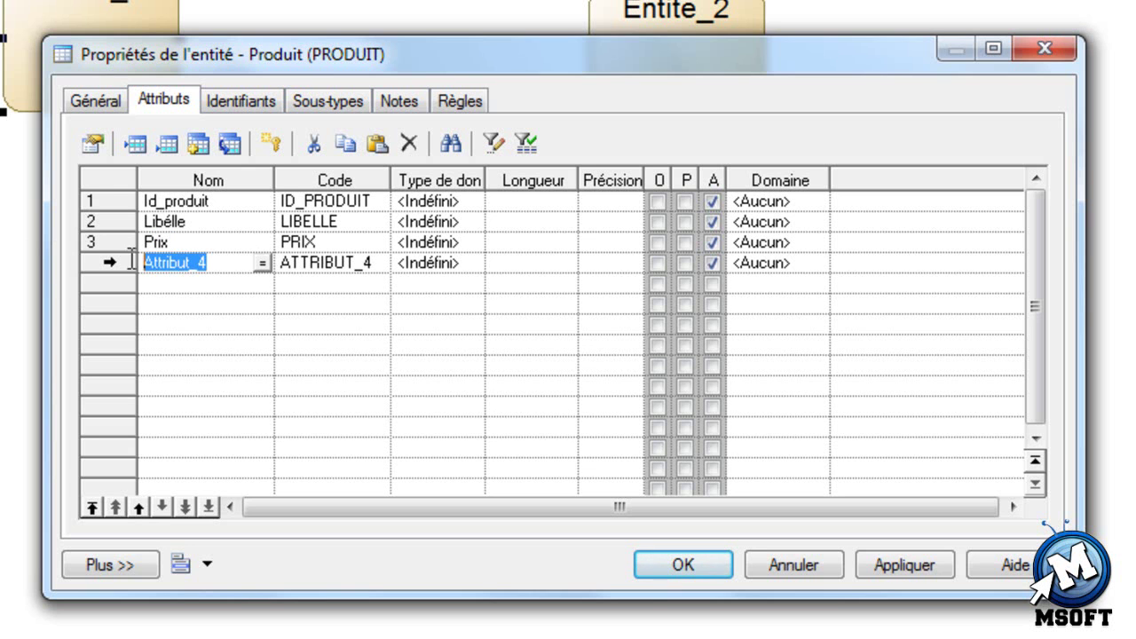
click(352, 211)
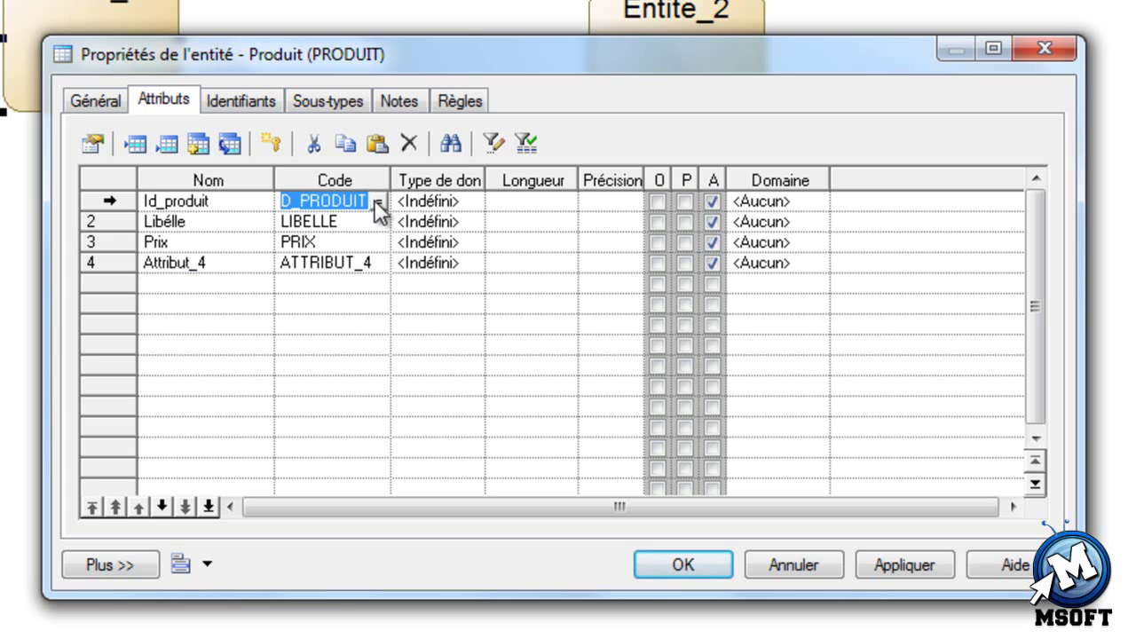
click(190, 265)
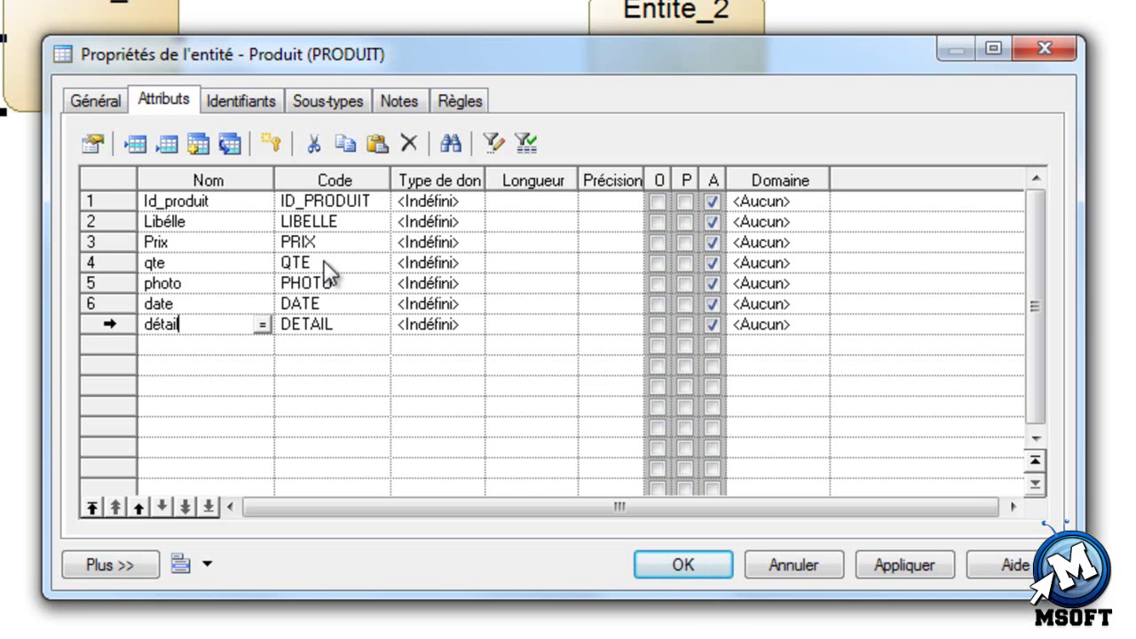
- Set the data type of the Id_produit attribute to Entier
click(468, 200)
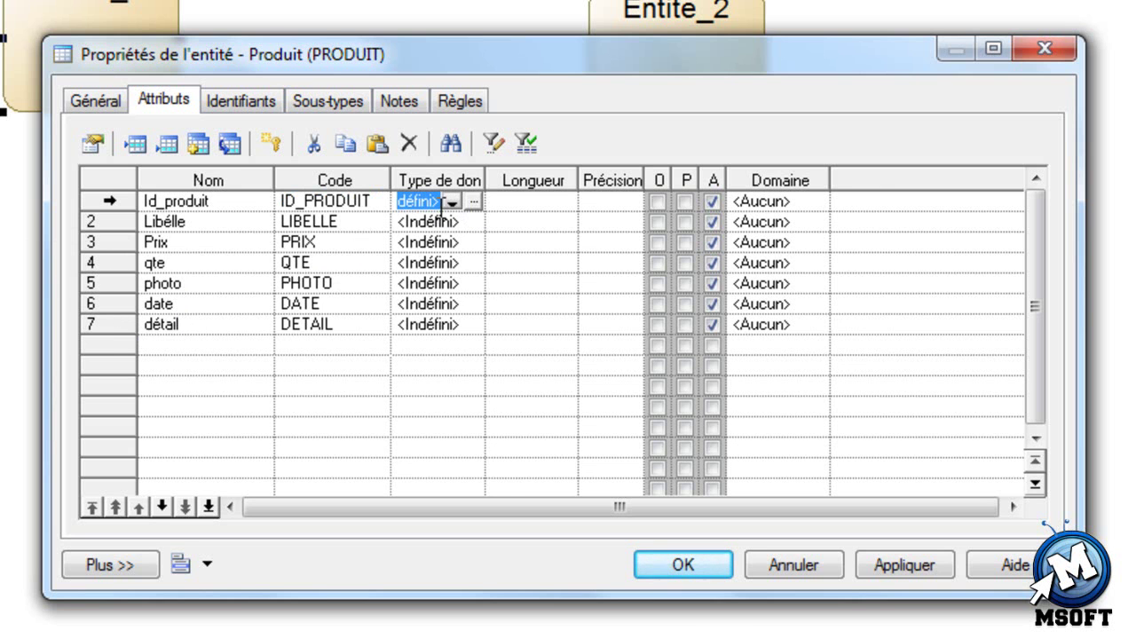
click(472, 201)
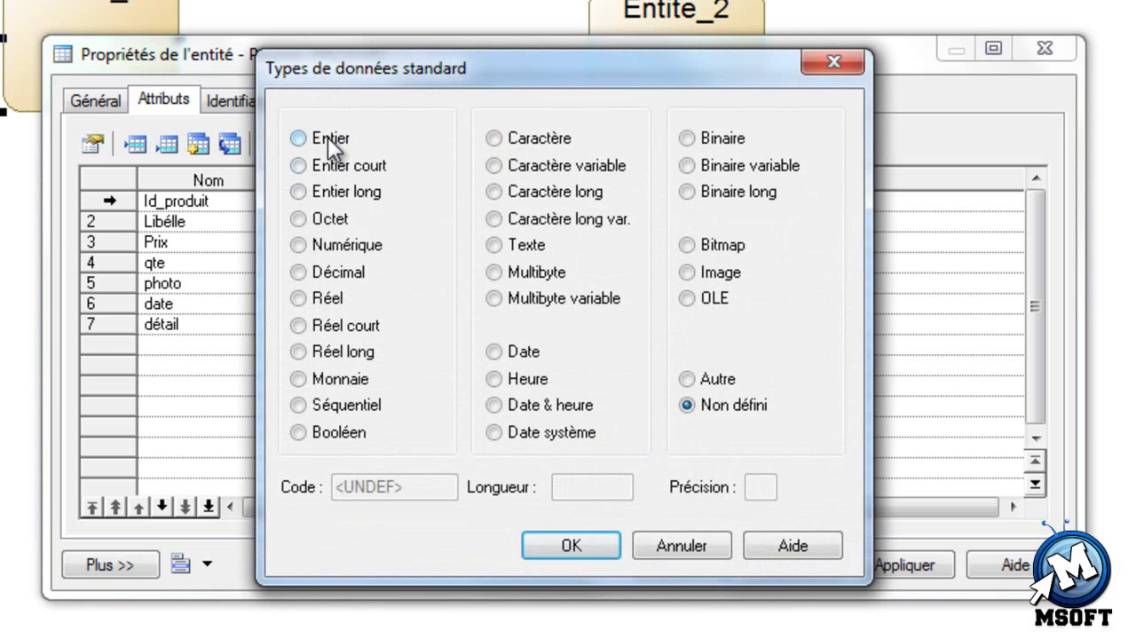
click(327, 136)
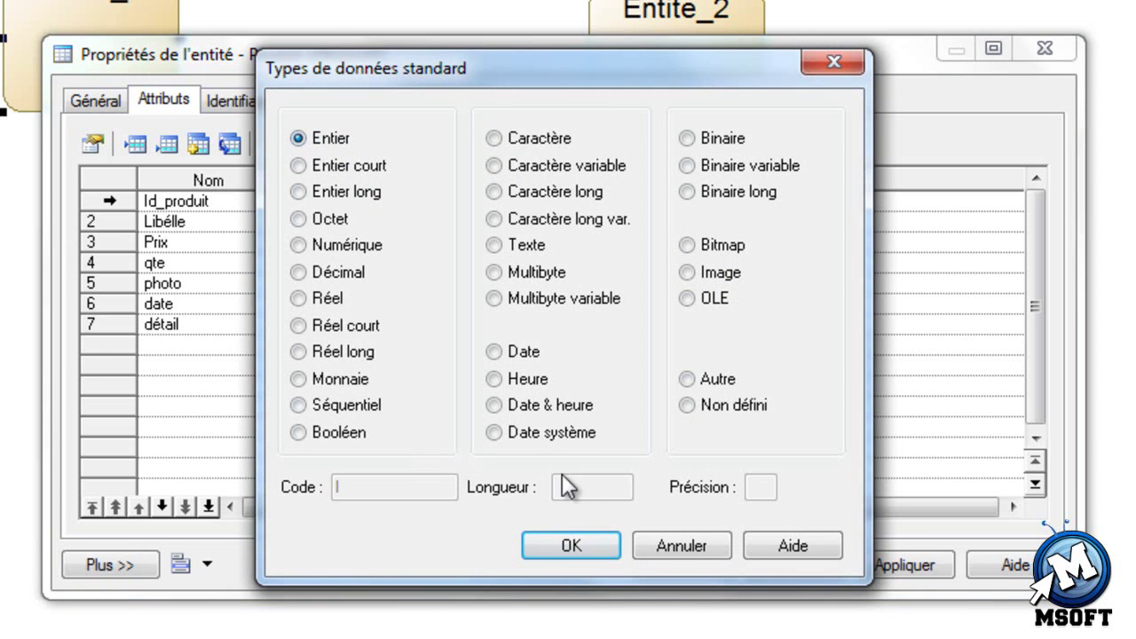
click(575, 546)
- Set the data type of the Libélle attribute to Caractère with a length of 100
click(448, 222)
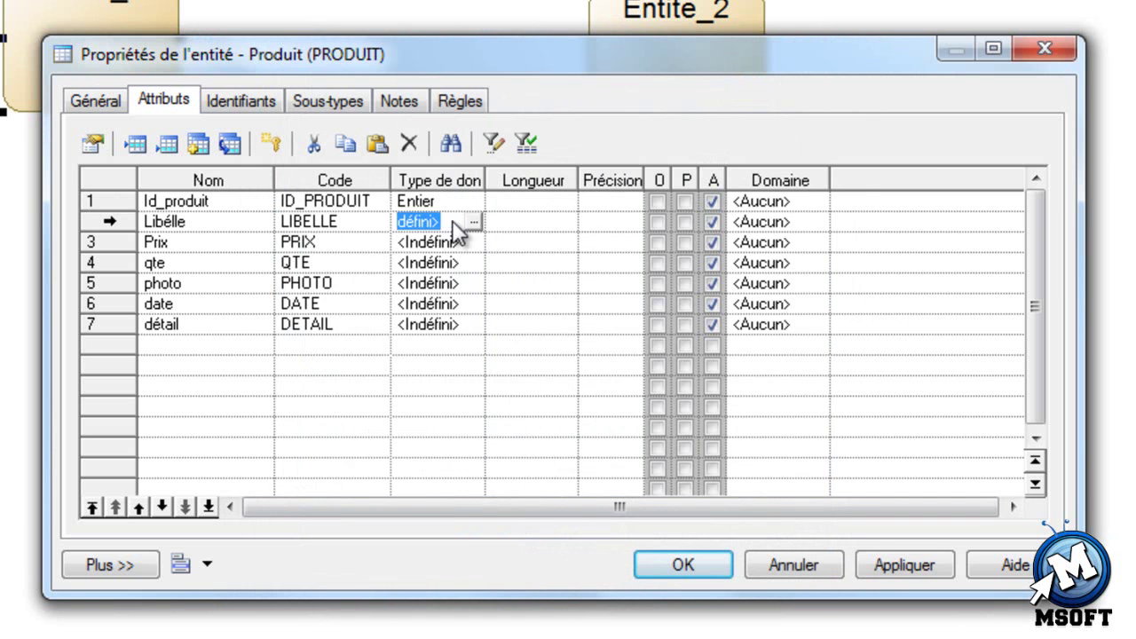
click(474, 220)
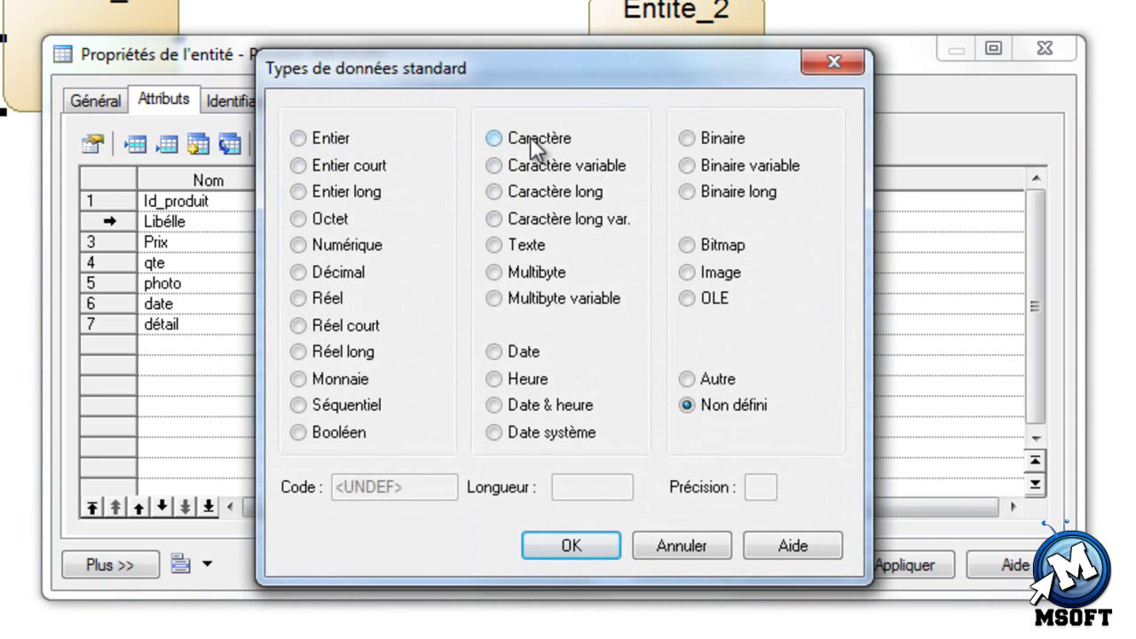
click(529, 136)
click(593, 489)
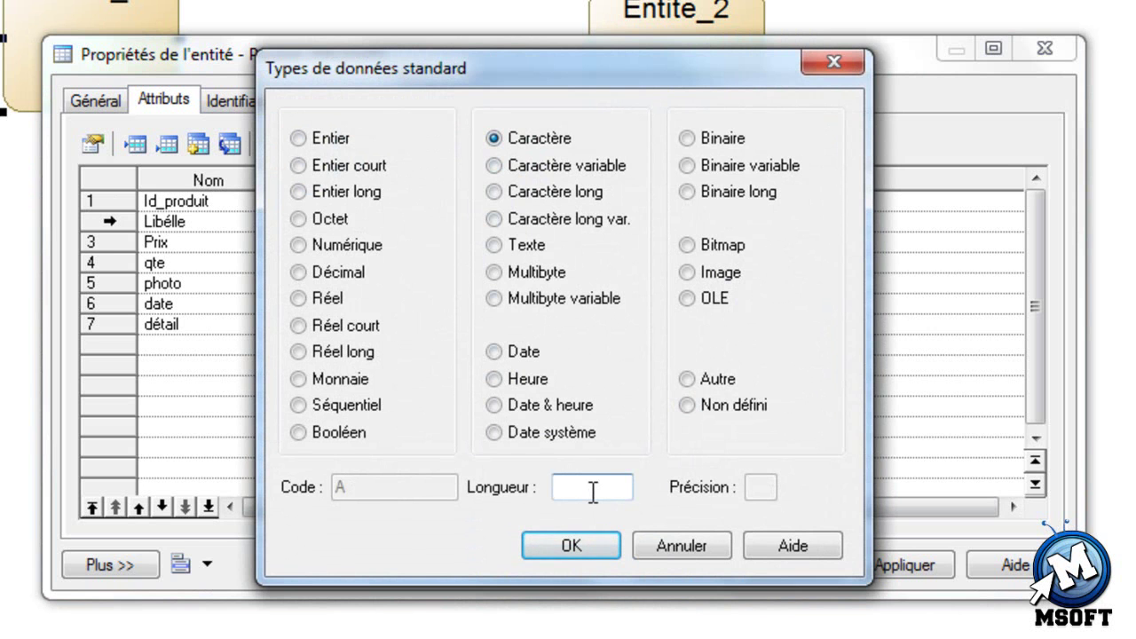
text(100)
click(571, 546)
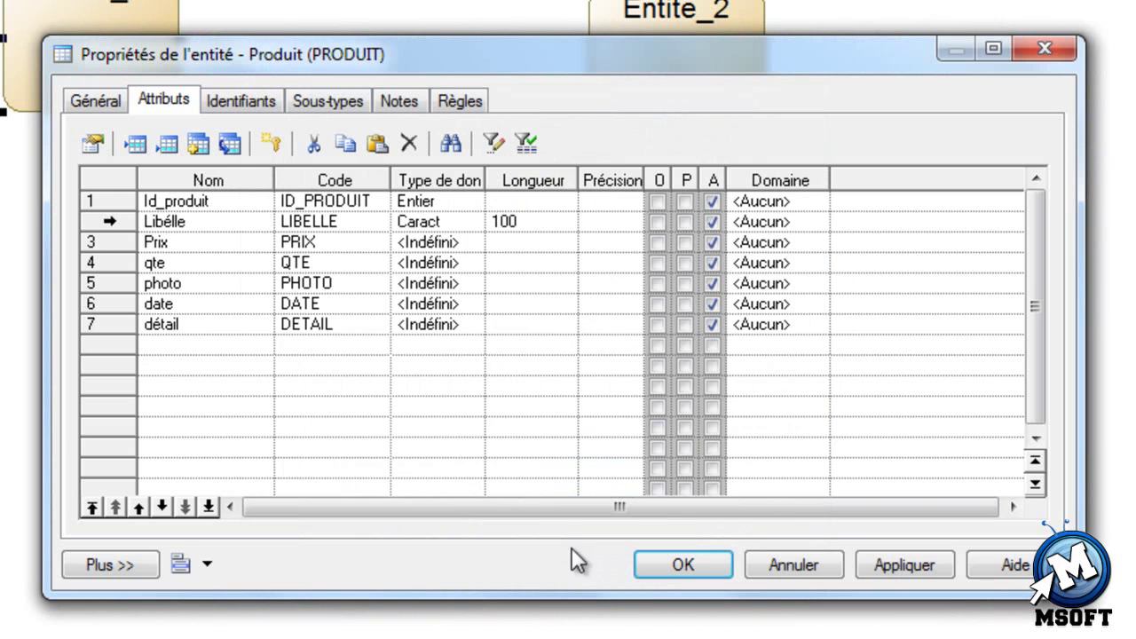
- Set the data type of the Prix attribute to Monnaie
click(263, 241)
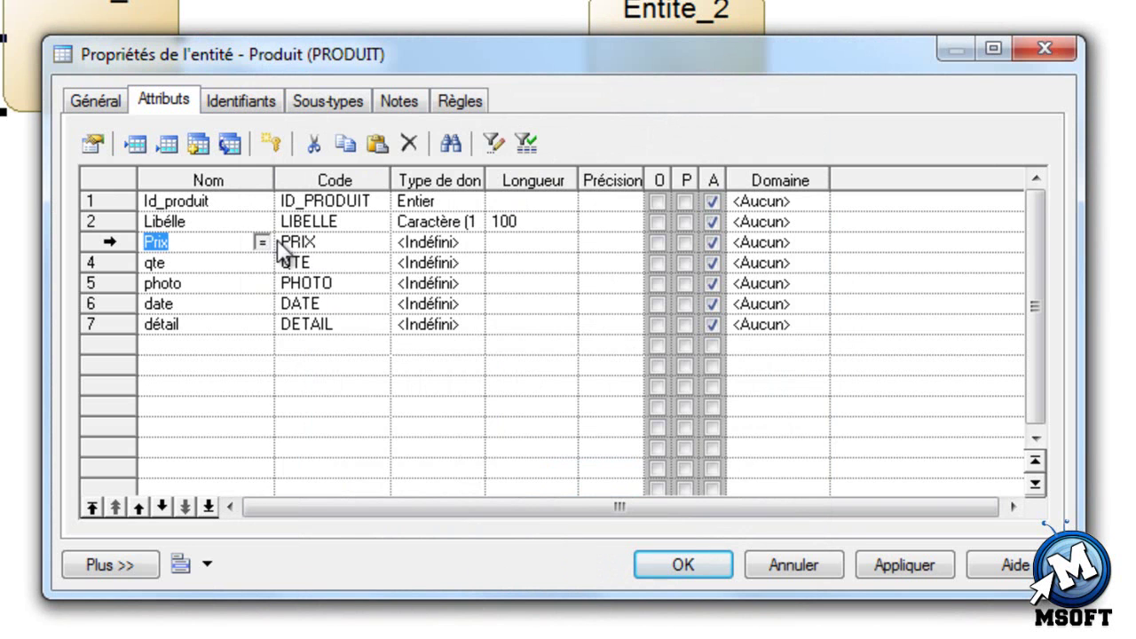
click(463, 238)
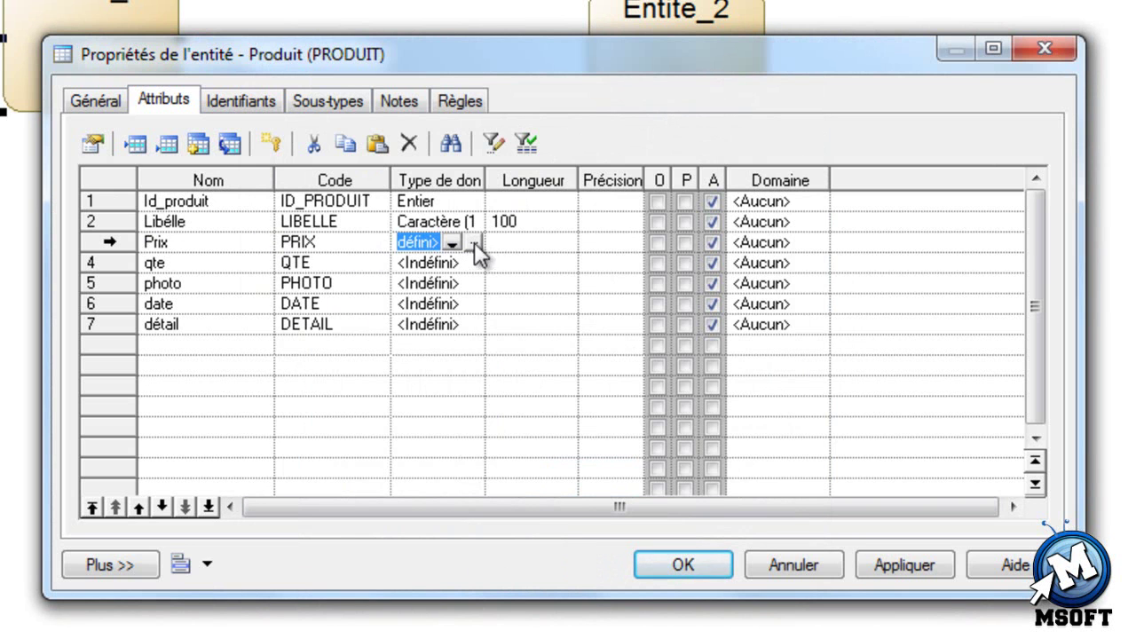
click(470, 245)
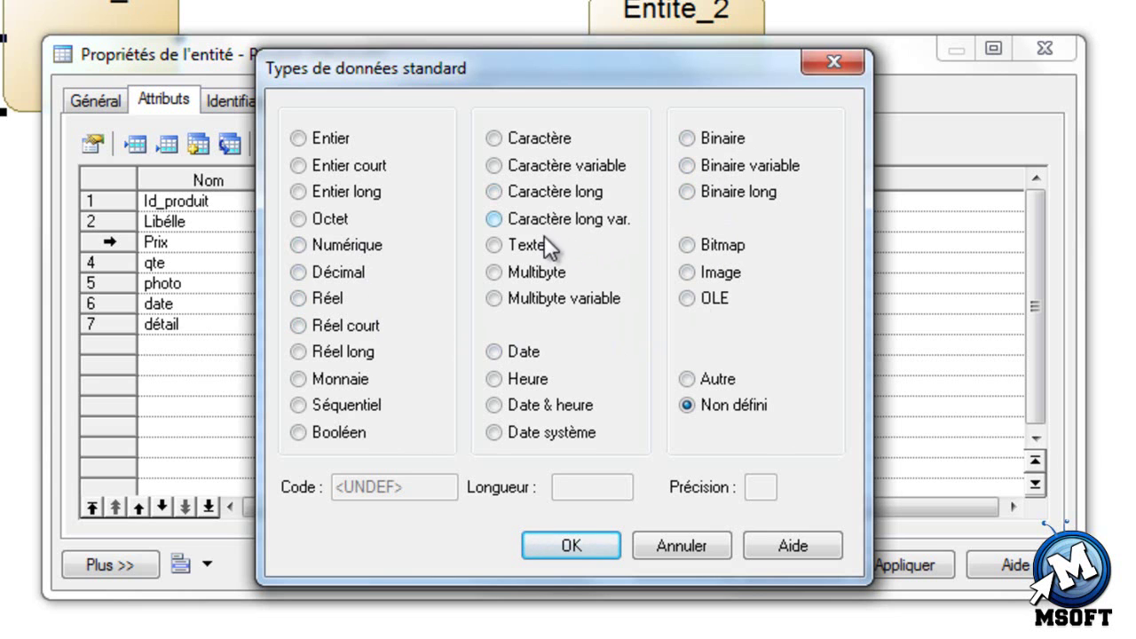
click(294, 381)
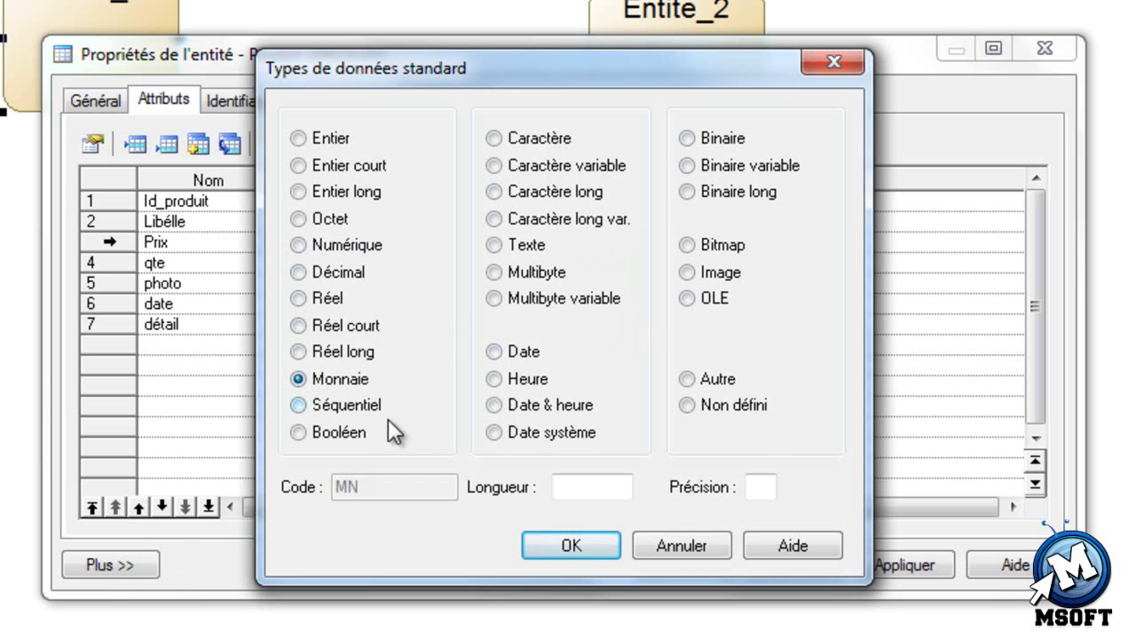
click(602, 545)
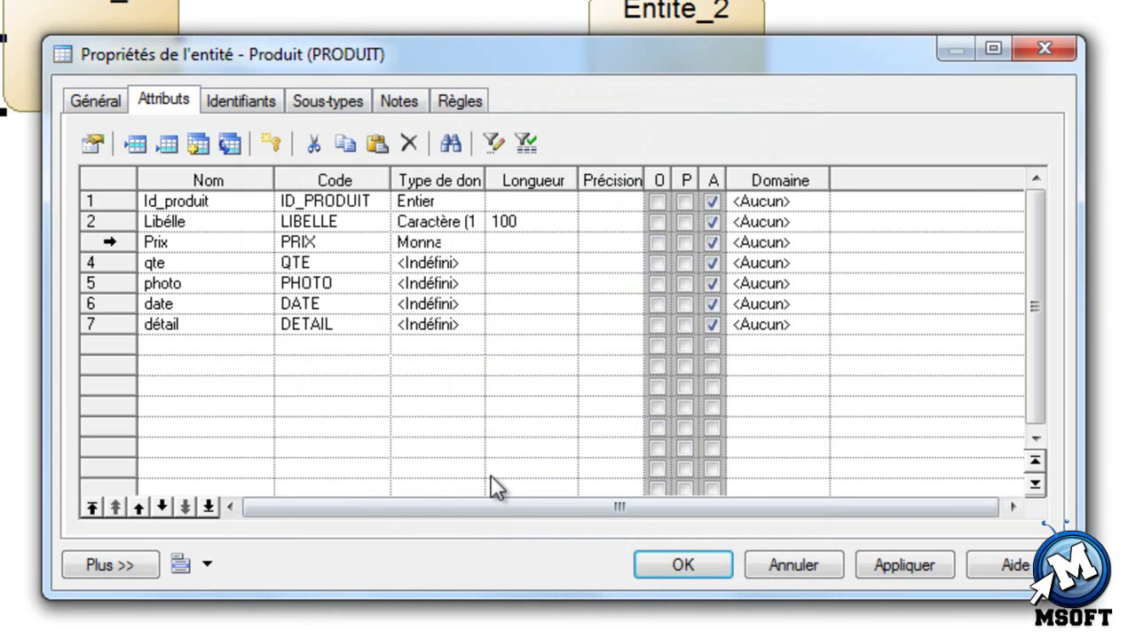
- Set the data type of the qte attribute to Entier
click(459, 260)
click(480, 264)
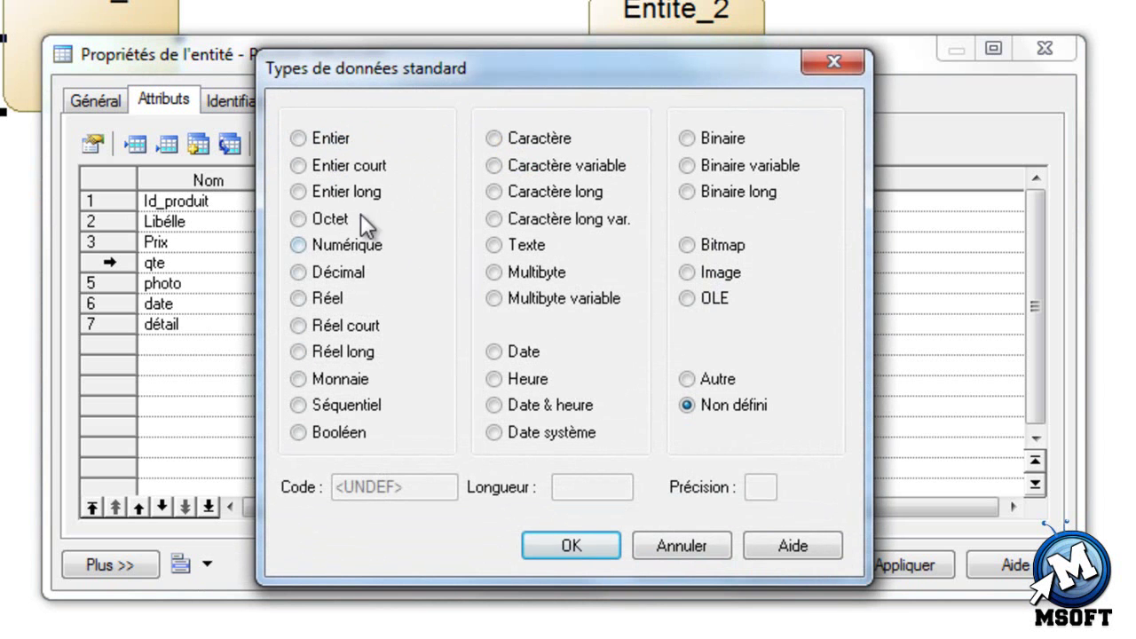
click(299, 138)
click(605, 553)
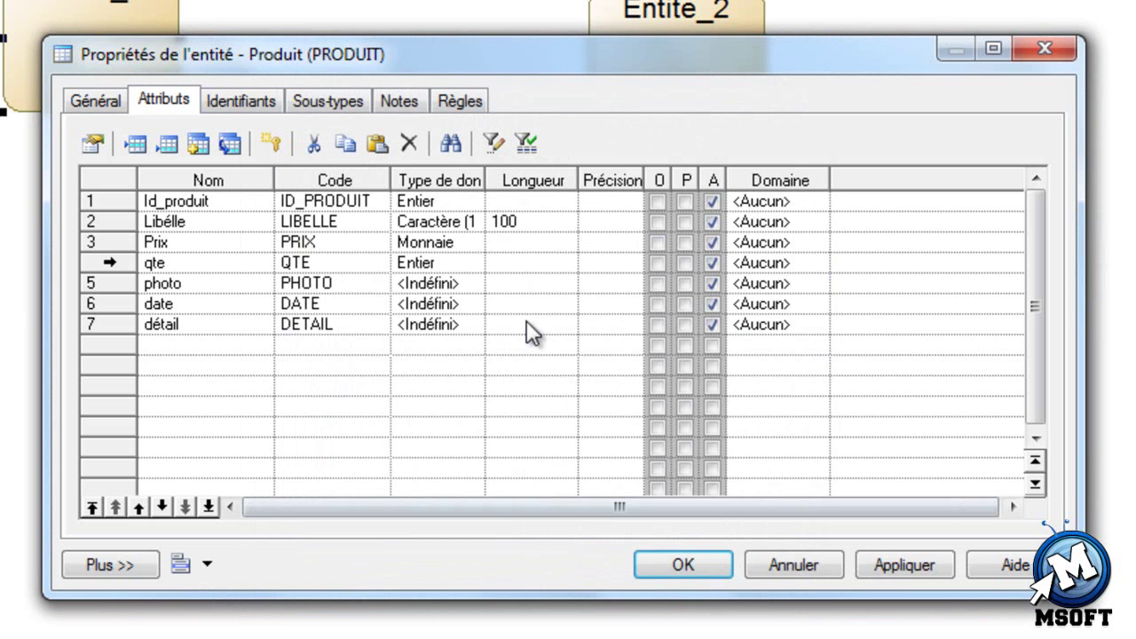
- Set the data type of the photo attribute to Image
click(462, 278)
click(474, 282)
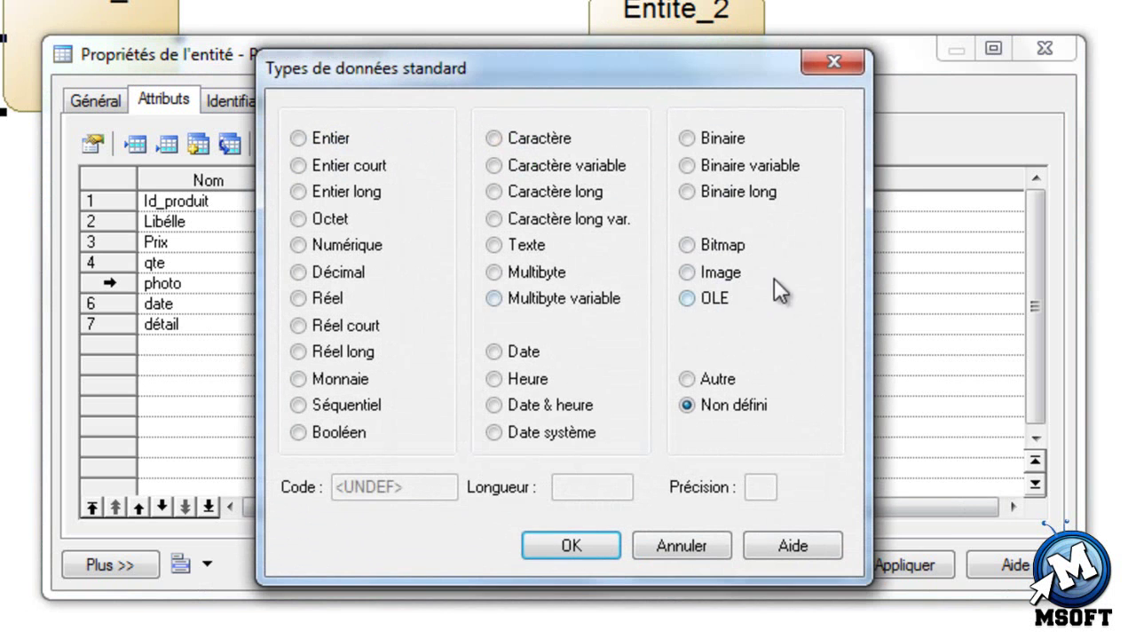
click(688, 274)
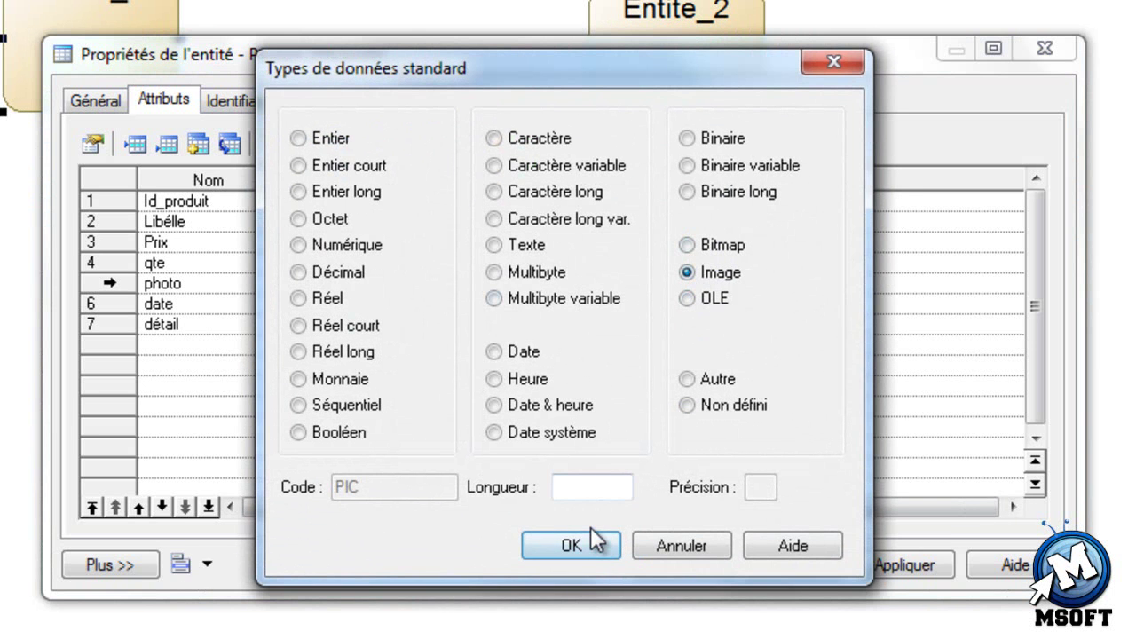
click(589, 537)
- Set the data type of the date attribute to Date
click(474, 303)
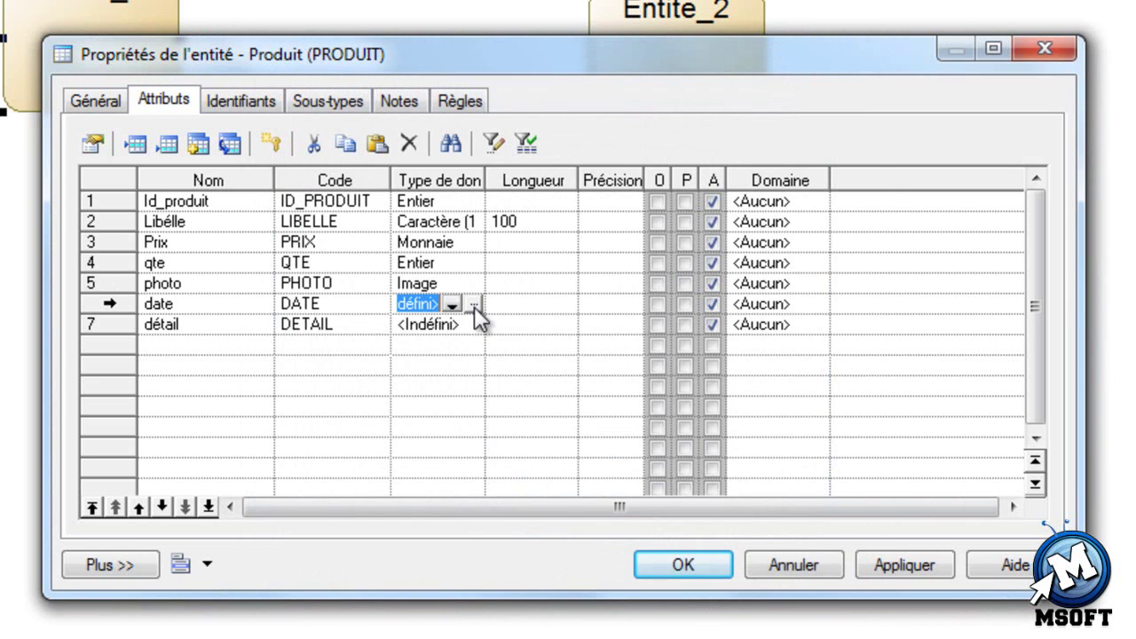
click(475, 303)
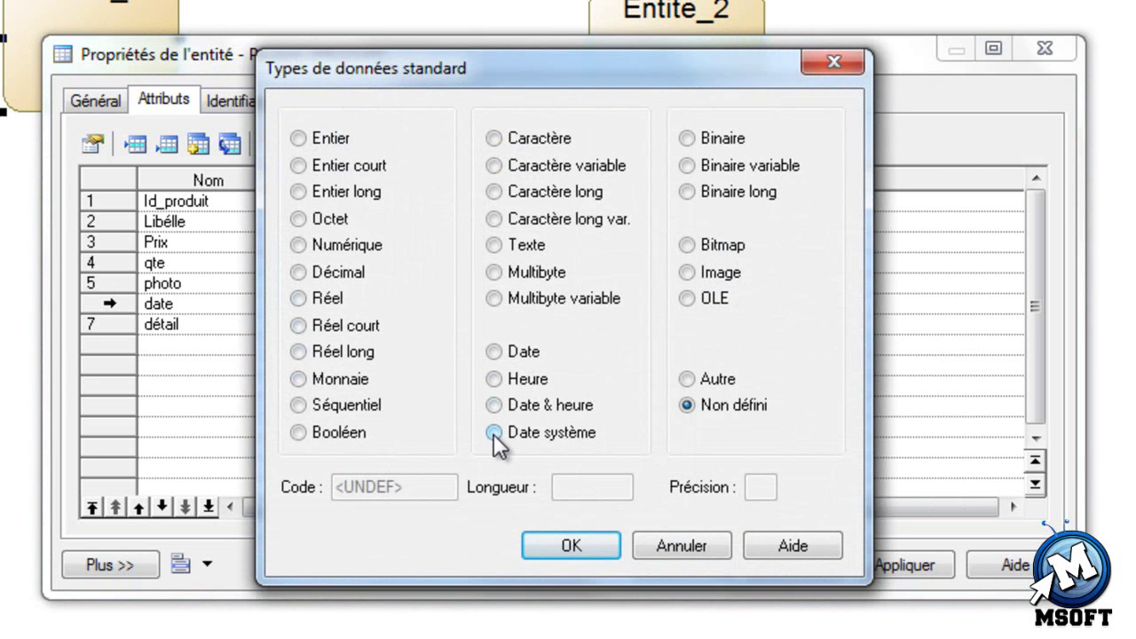
click(493, 352)
click(562, 544)
- Set the data type of the détail attribute to Texte with a length of 1000
click(443, 331)
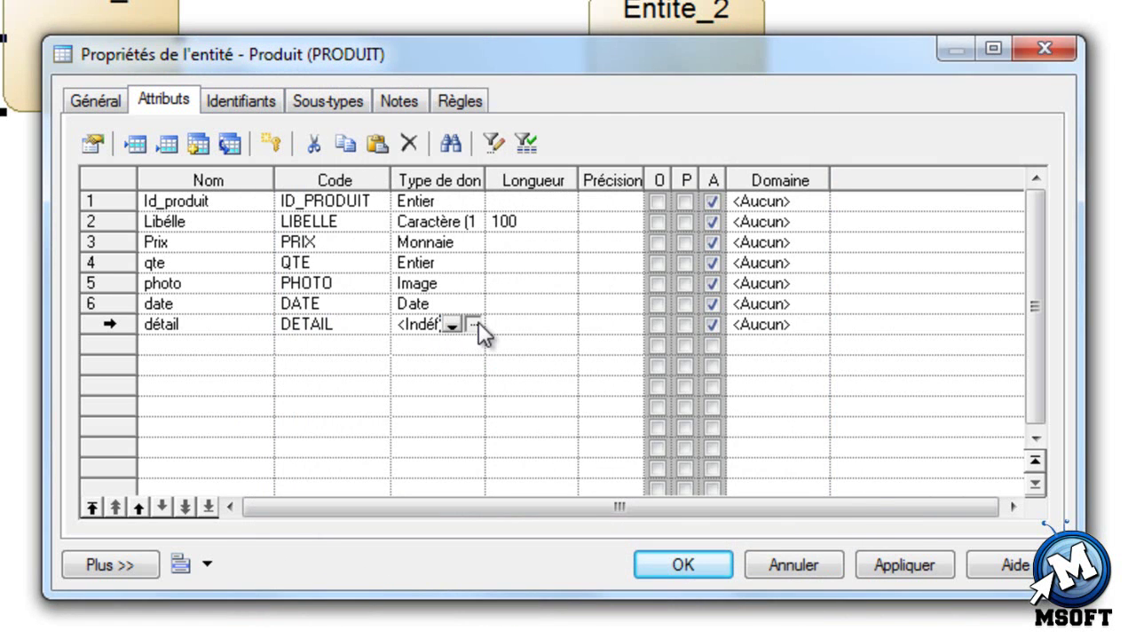
click(478, 323)
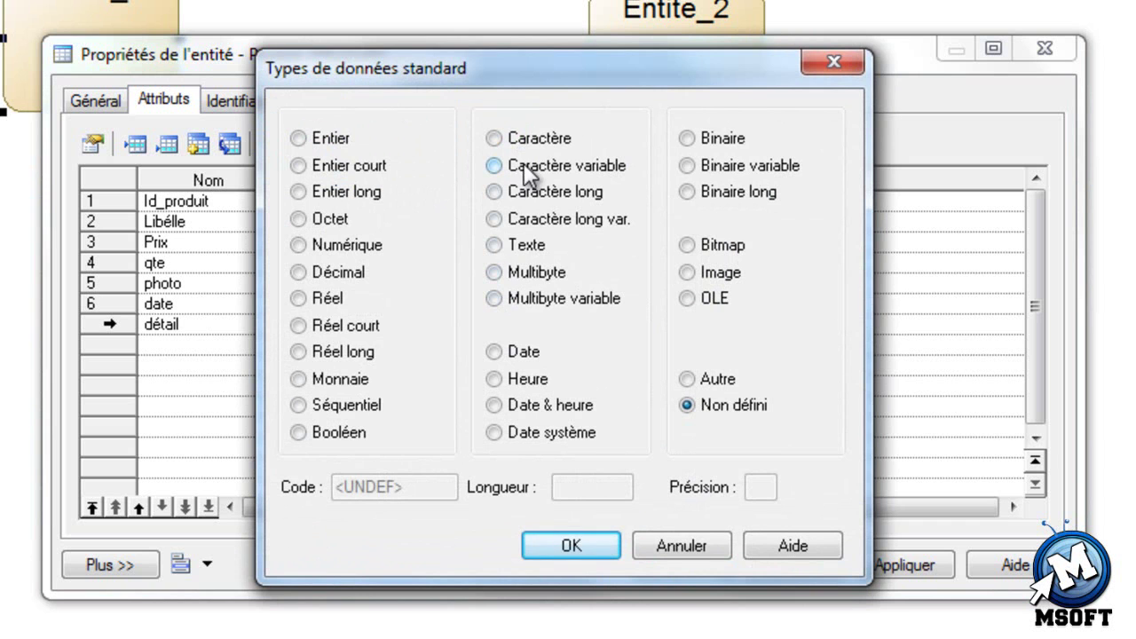
click(495, 247)
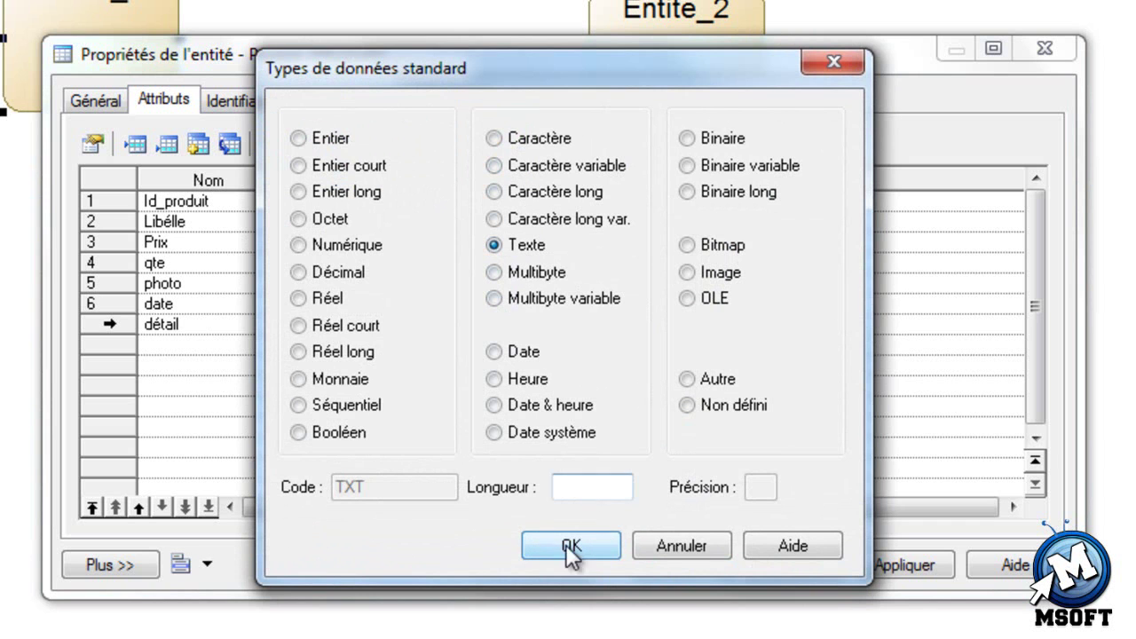
click(601, 488)
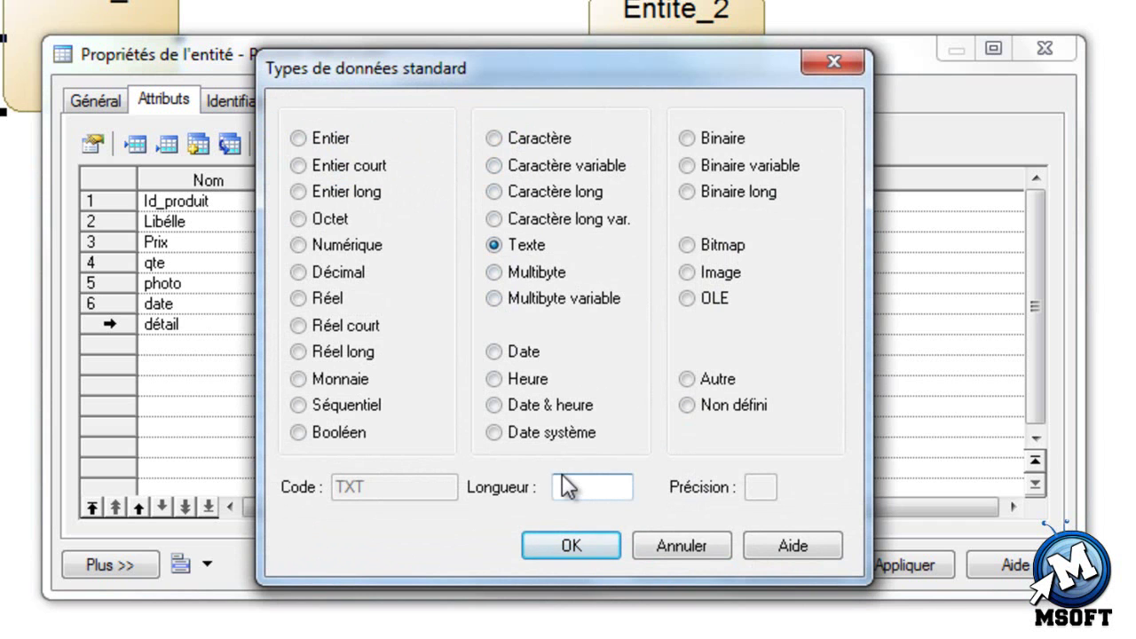
text(1000)
click(571, 547)
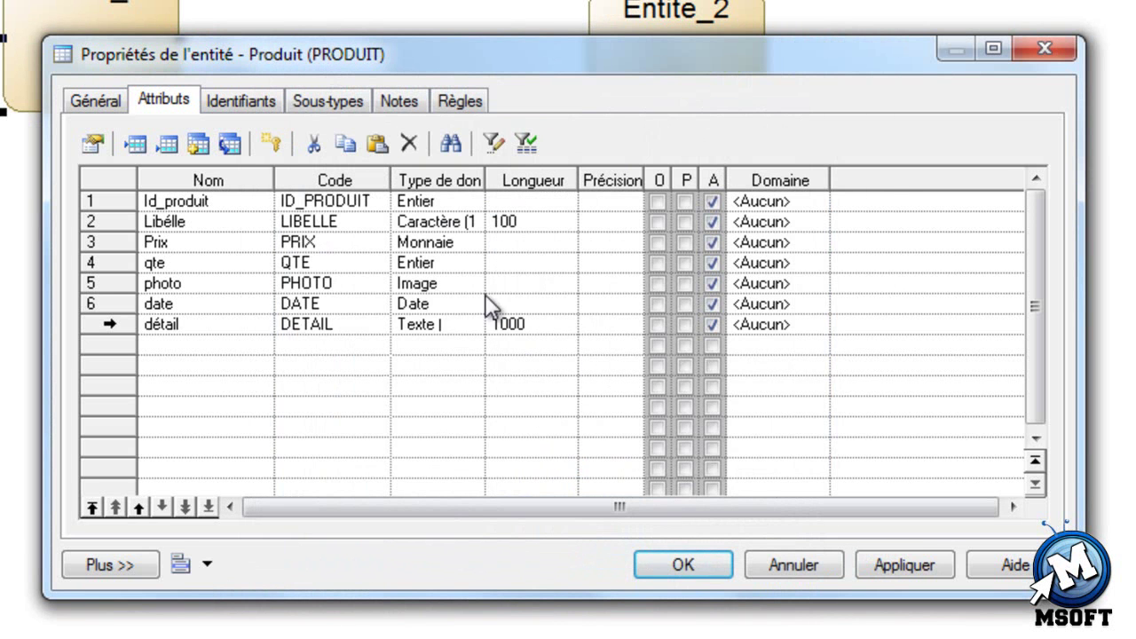
- Make the Id_produit attribute the primary identifier, name the Produit entity's identifier Id_produit and apply the changes
click(684, 202)
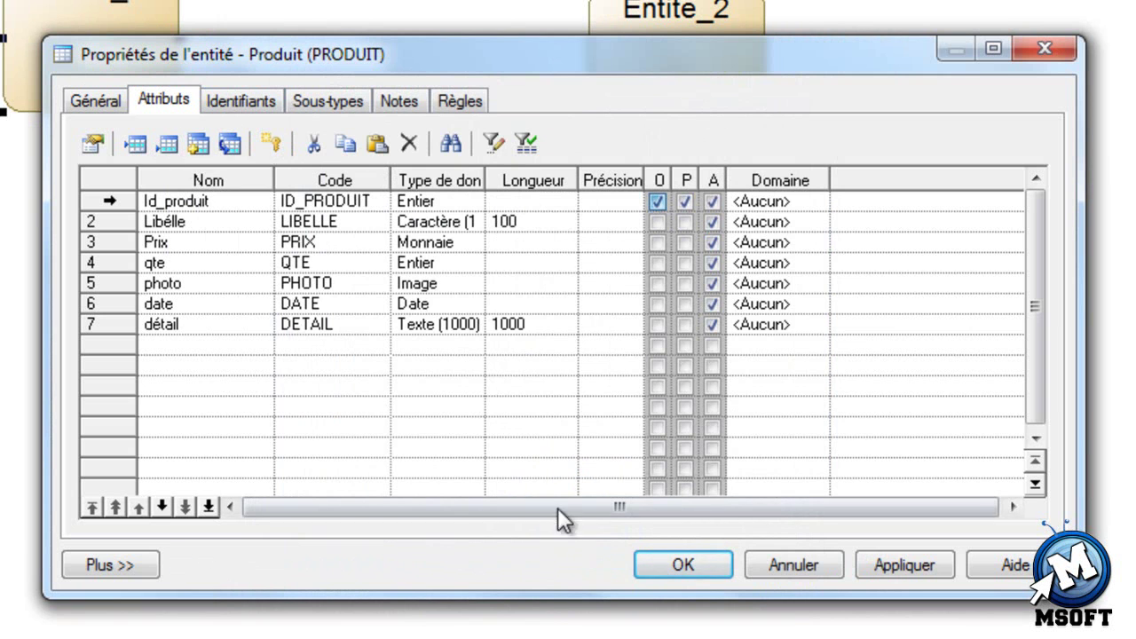
click(241, 100)
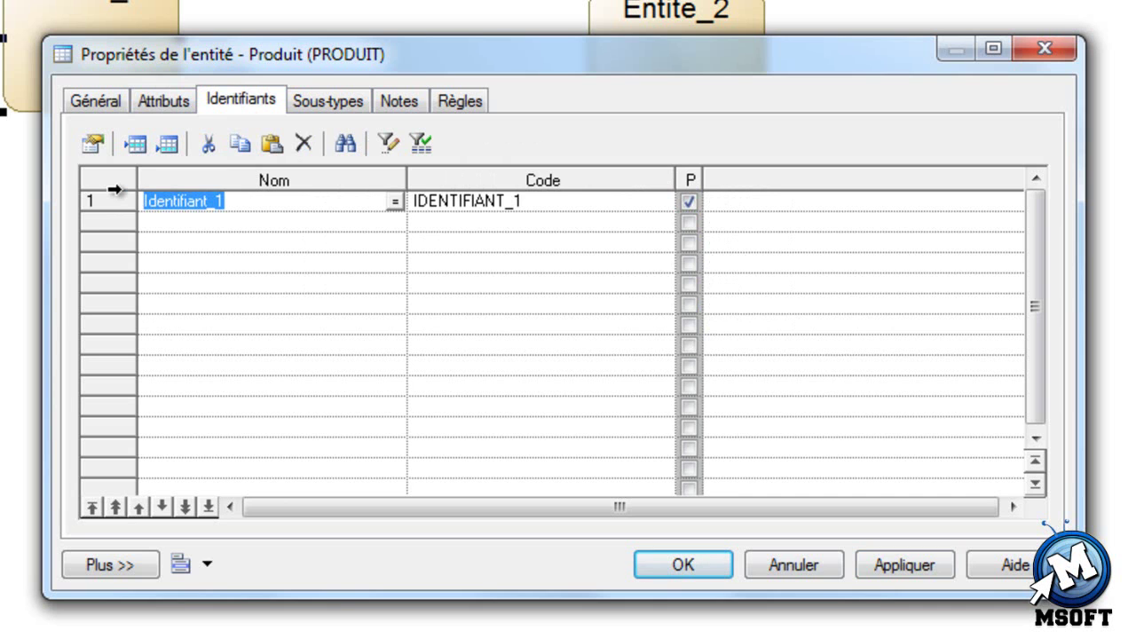
text(Id)
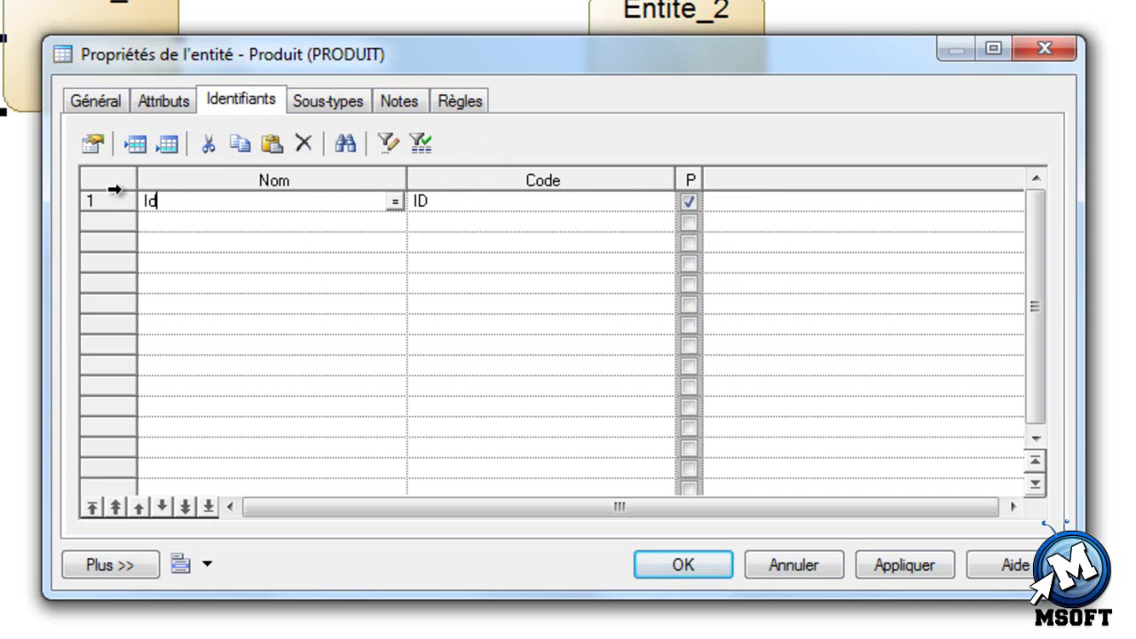
text(_produit)
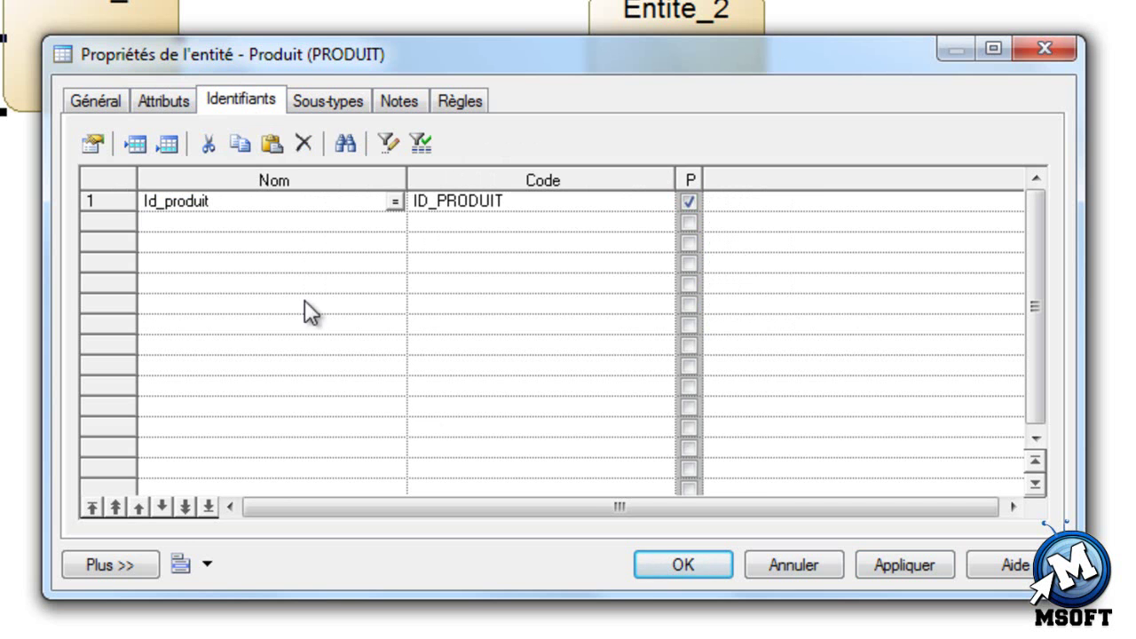
click(869, 562)
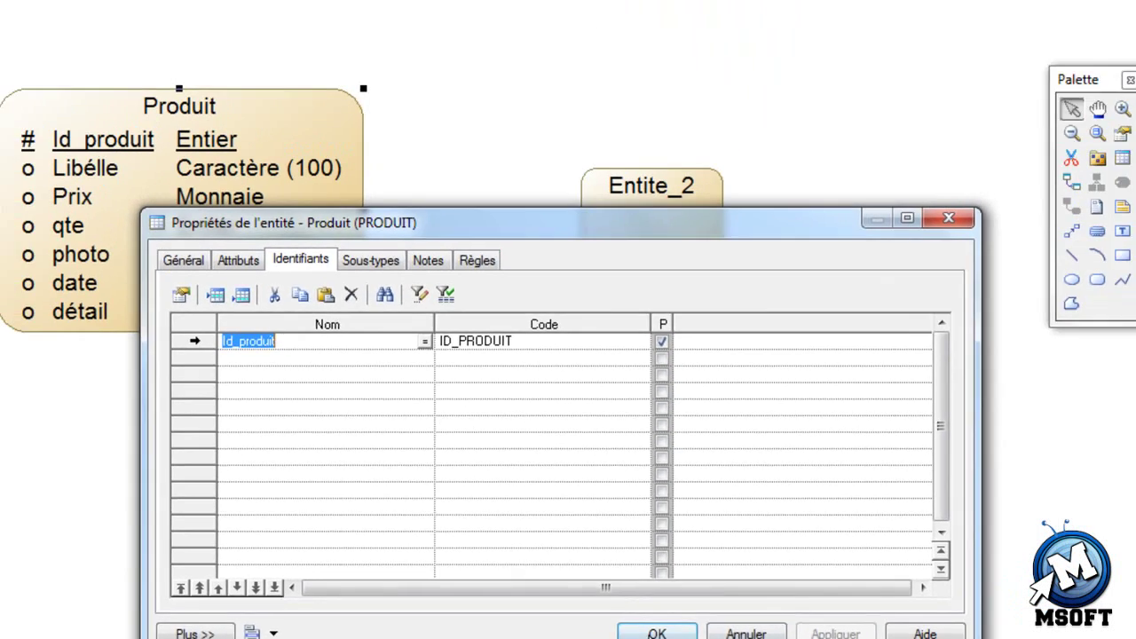
click(656, 631)
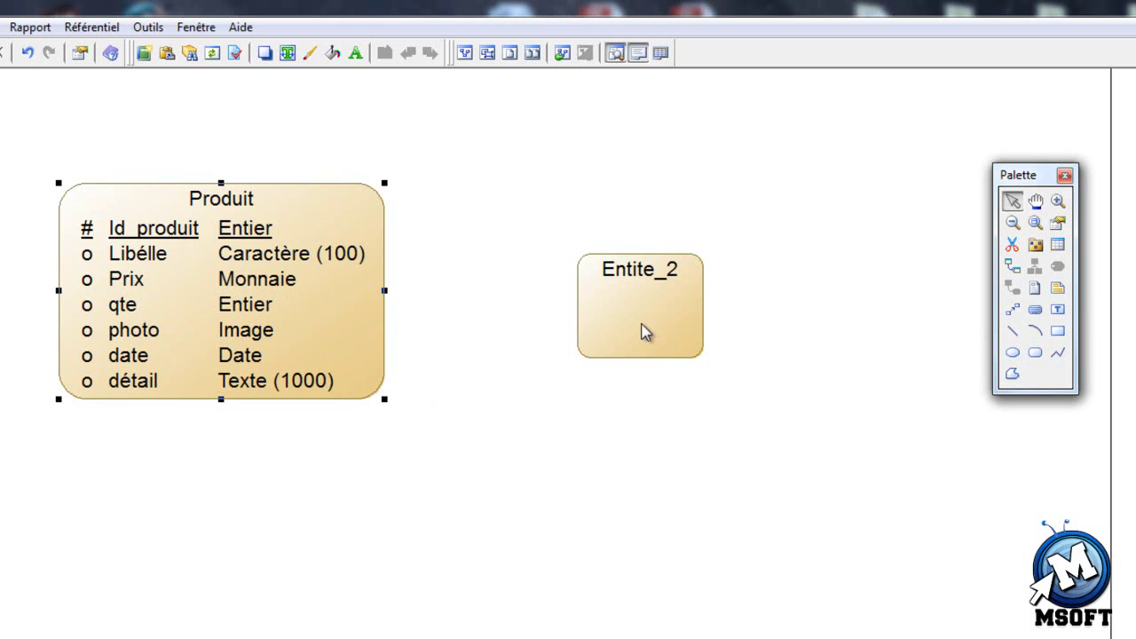
- Rename the entity Entite_2 as Catégorie
click(660, 300)
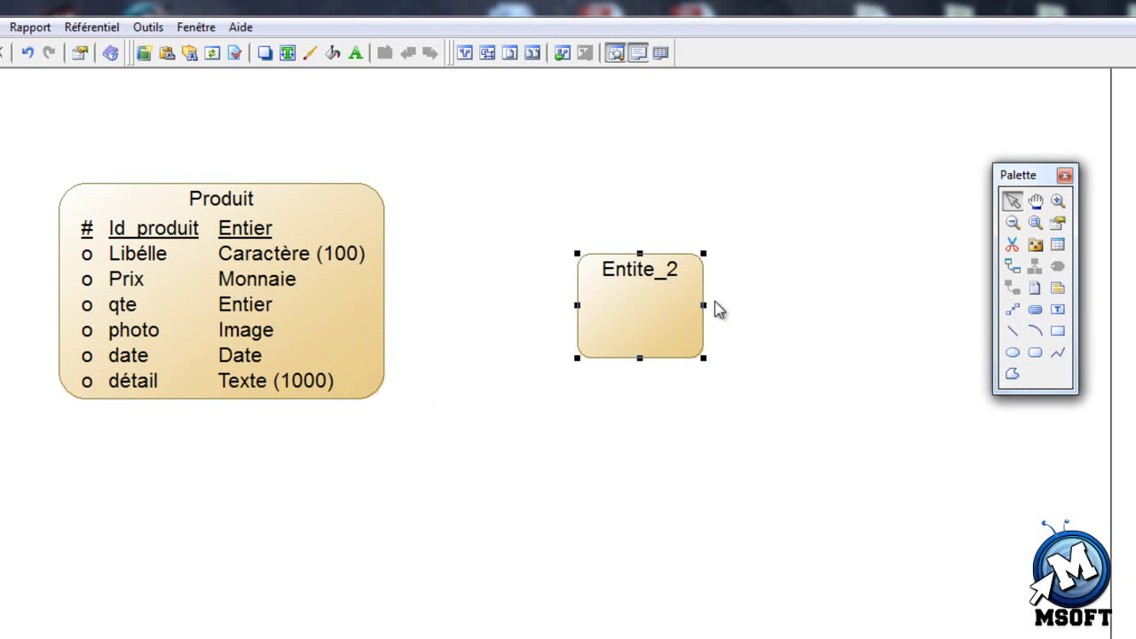
double_click(652, 297)
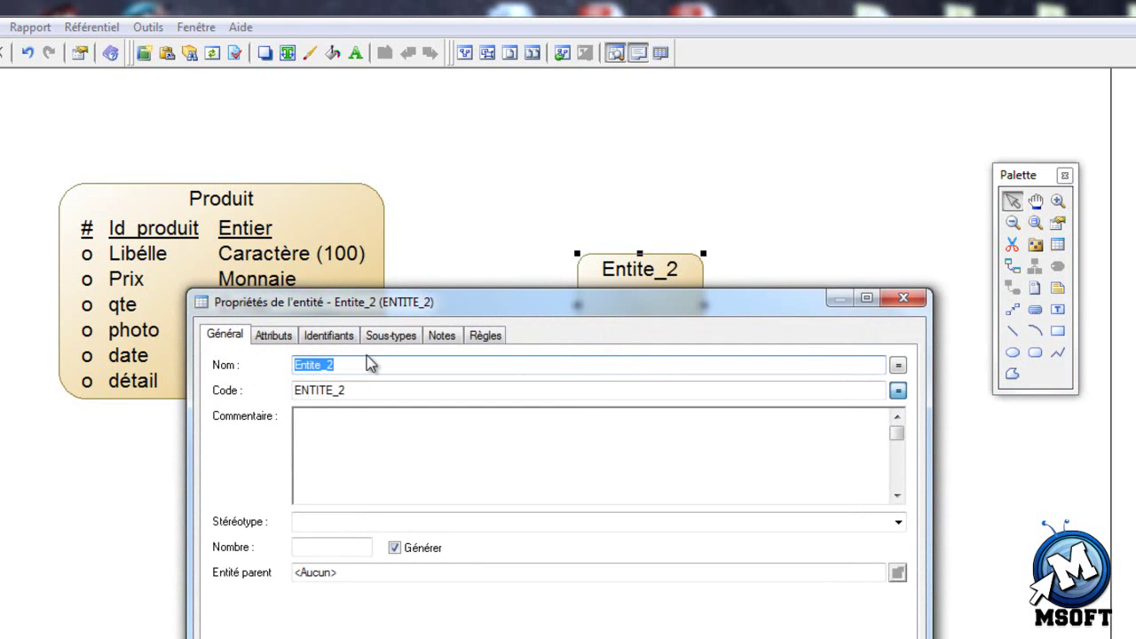
text(Ct)
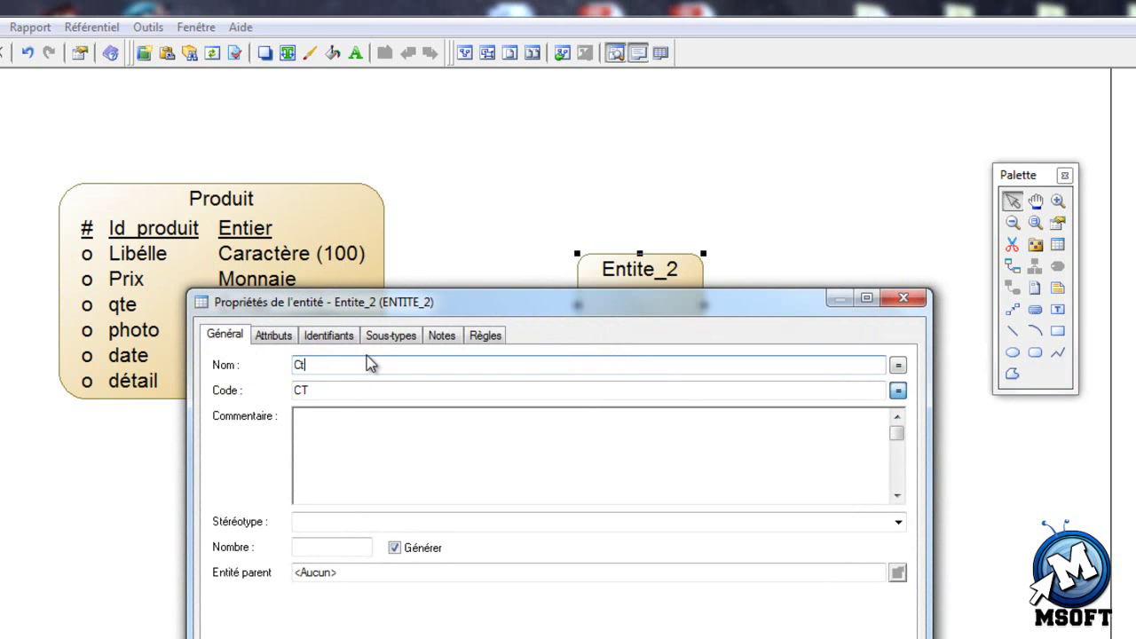
text(egorie)
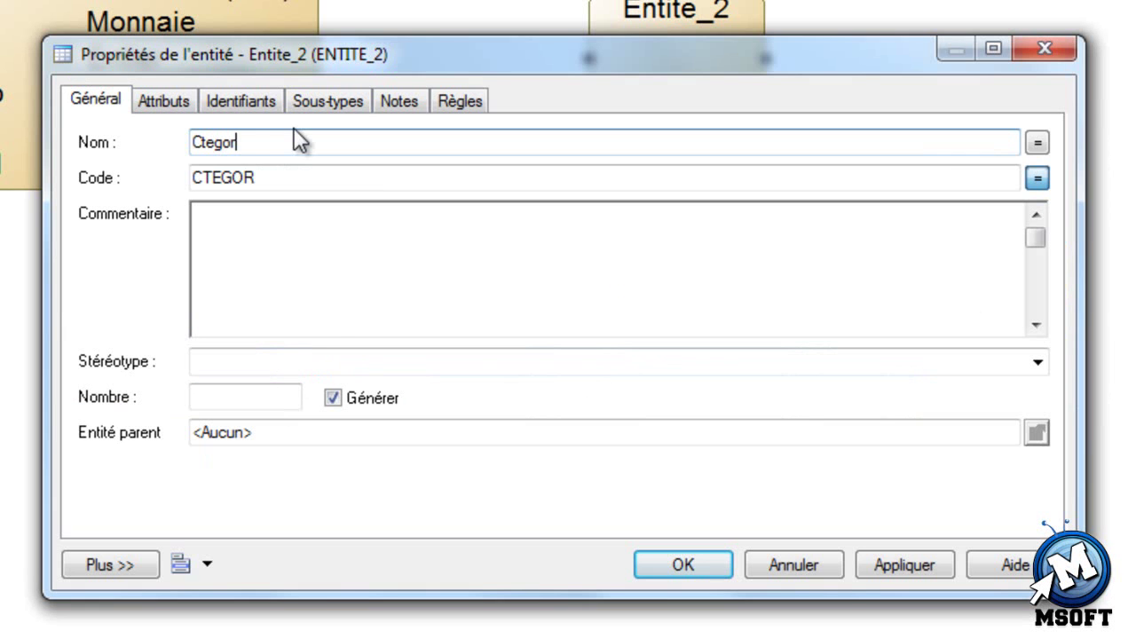
click(203, 144)
text(a)
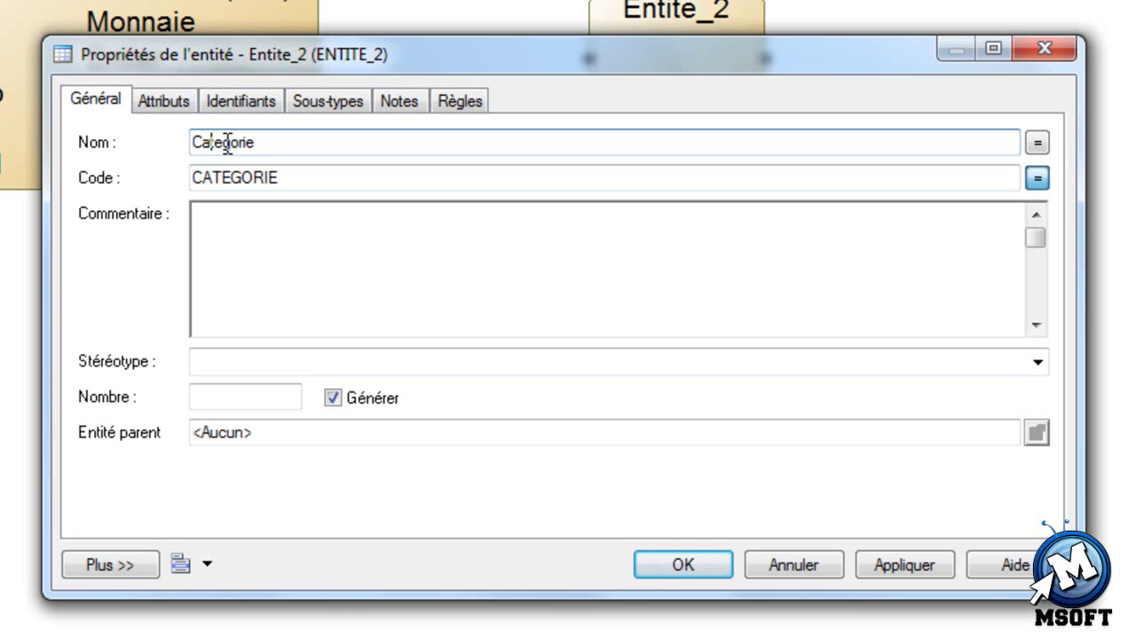
drag(211, 144, 219, 145)
text(é)
- Add an attribute named nomcategorie to the Catégorie entity
click(164, 100)
click(204, 201)
click(210, 202)
double_click(210, 203)
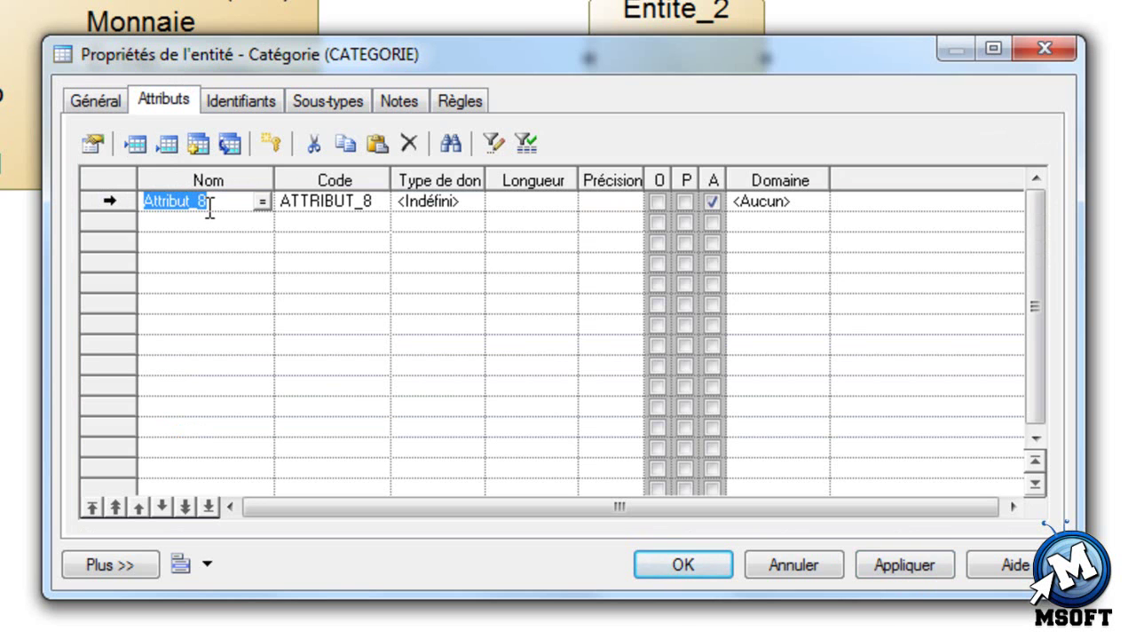
text(nomca)
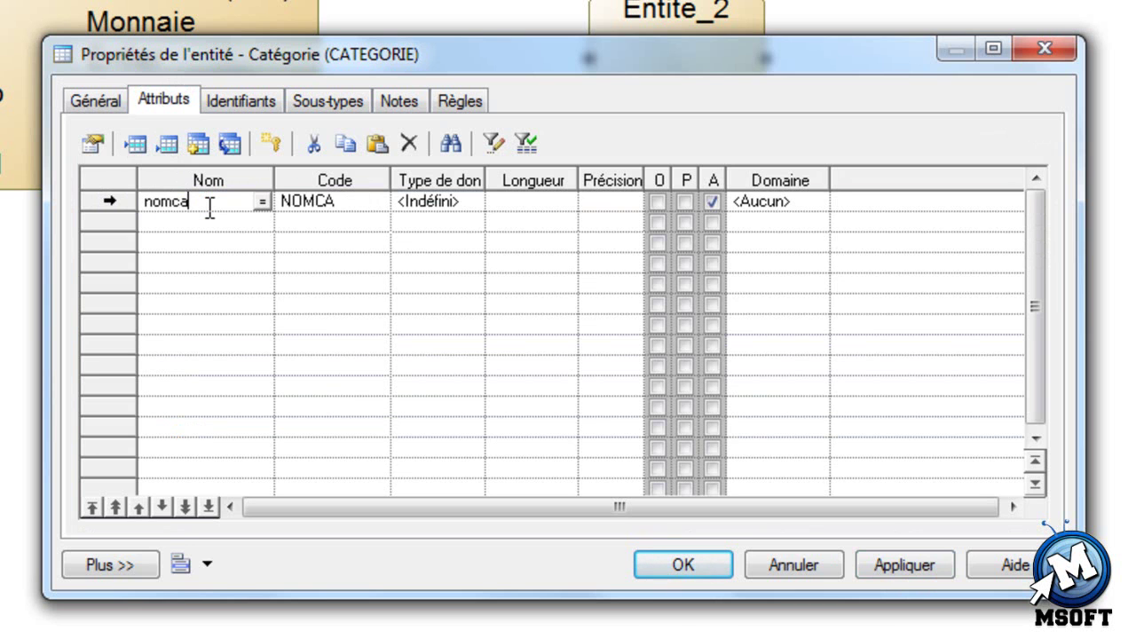
text(tegorie)
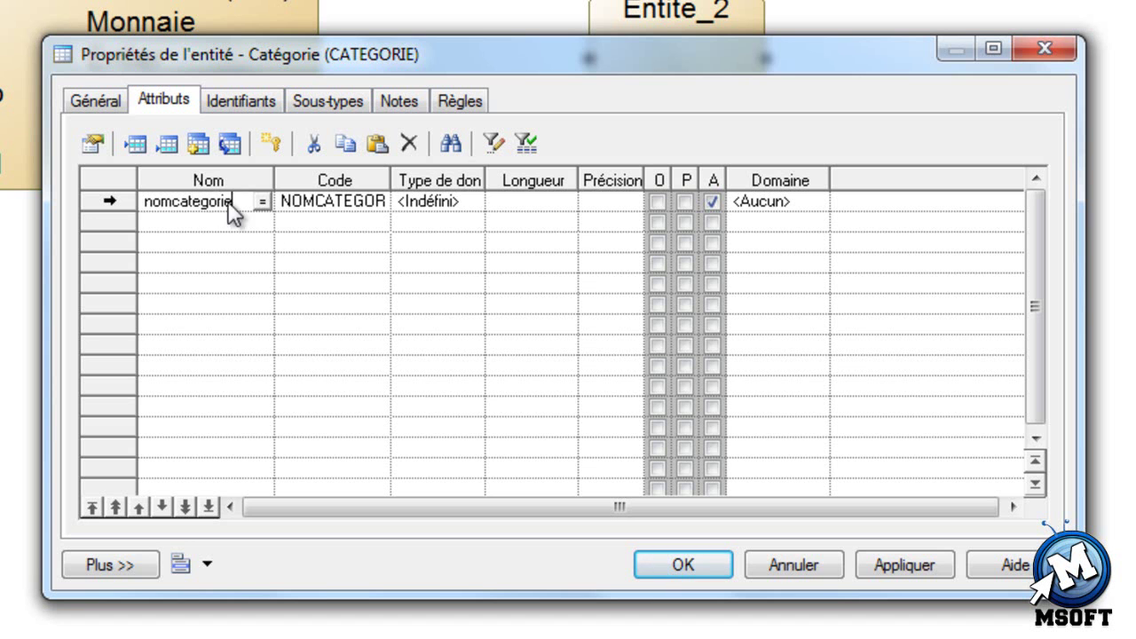
- Set the data type of the nomcategorie attribute to Caractère with a length of 100
click(459, 202)
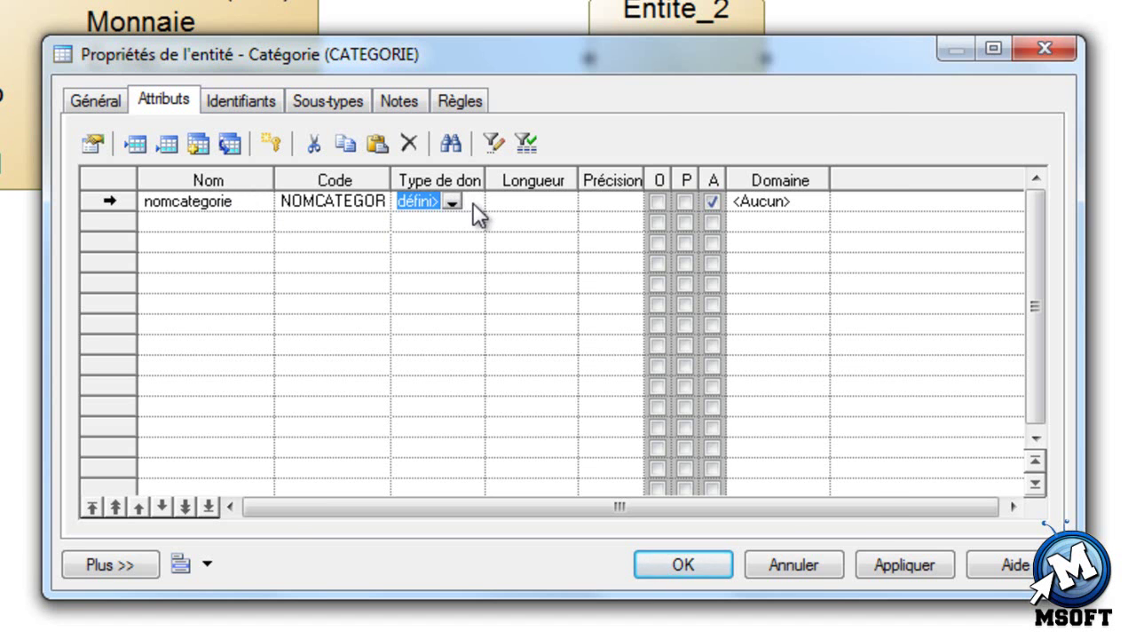
click(473, 202)
click(534, 141)
click(592, 483)
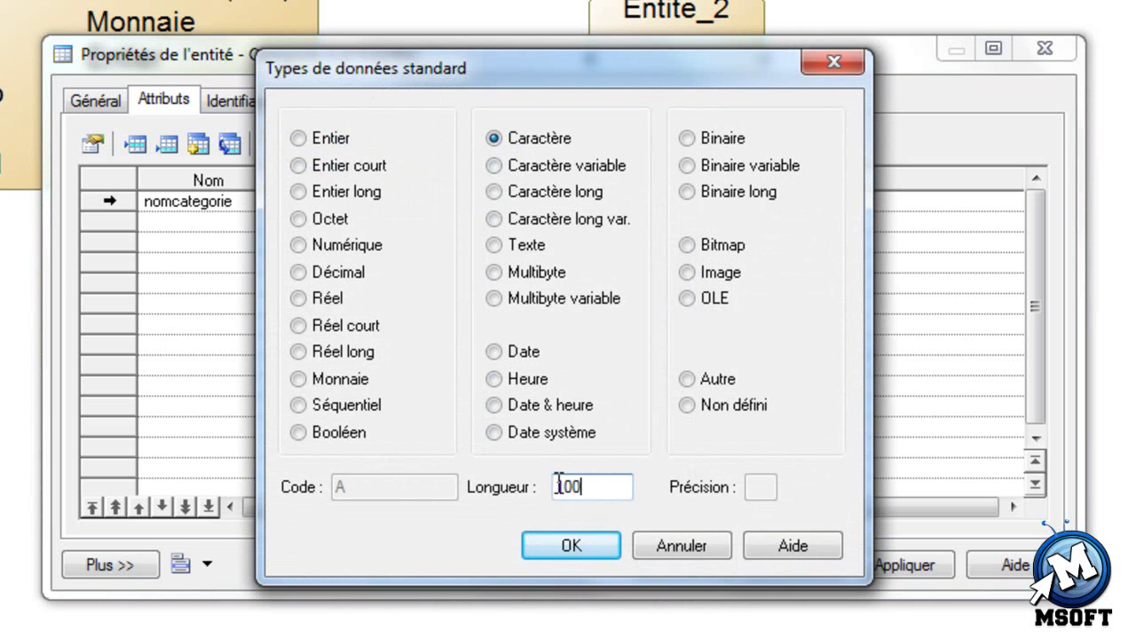
click(603, 543)
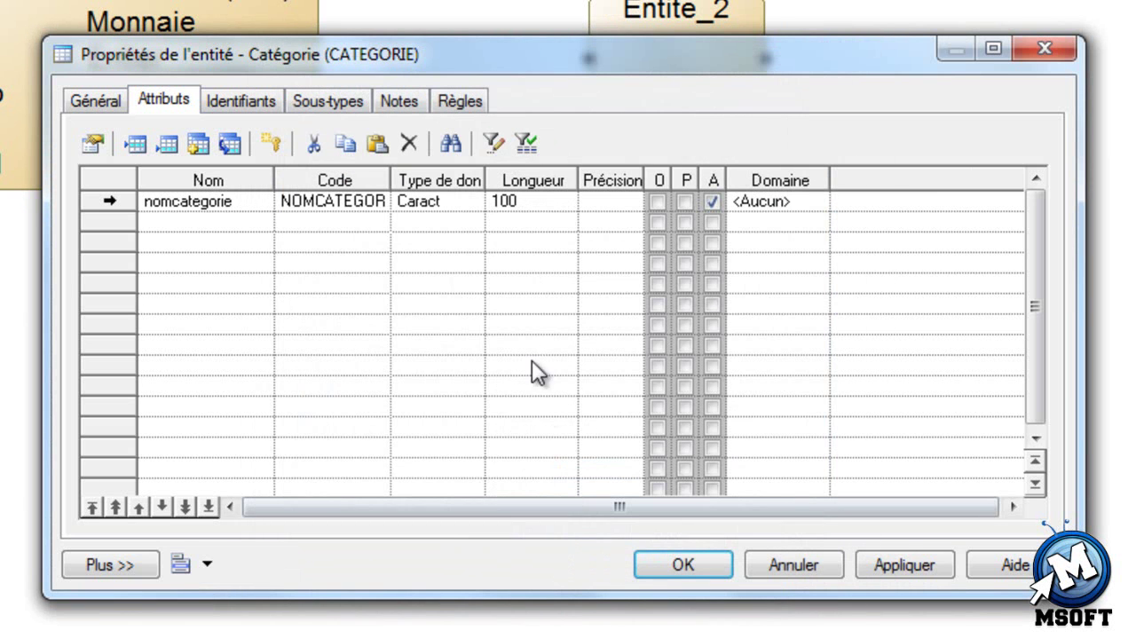
- Make the nomcategorie attribute the primary identifier of Catégorie, name the entity's identifier nomcategorie, and apply and confirm the changes
click(685, 202)
click(668, 202)
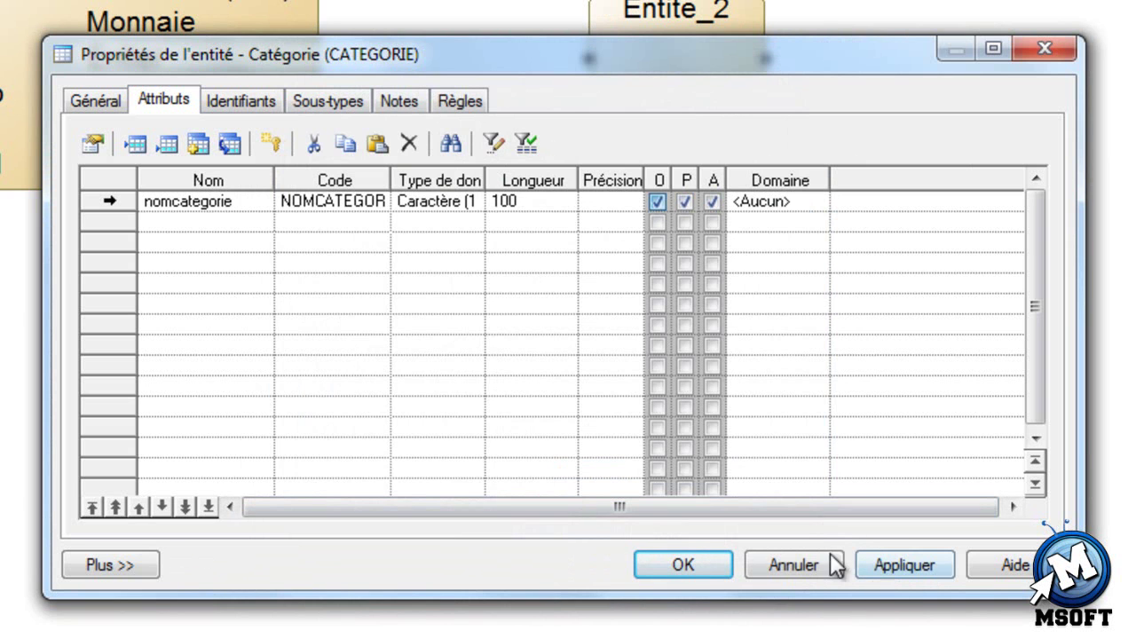
click(240, 102)
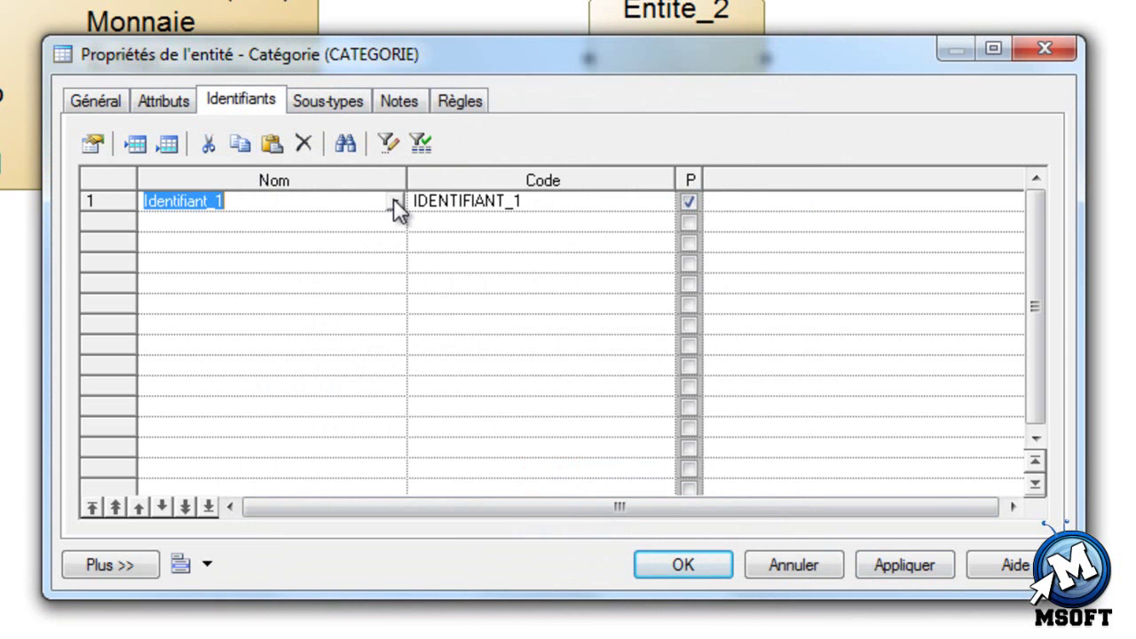
click(354, 199)
key(ctrl+a)
text(nomcategorie)
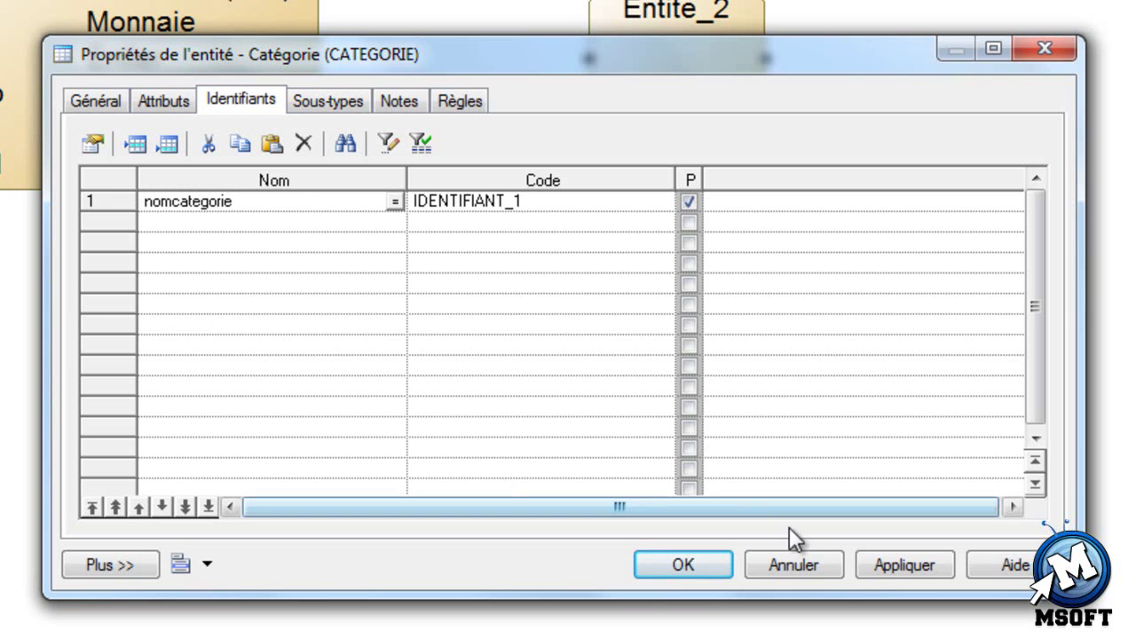
click(885, 565)
click(699, 559)
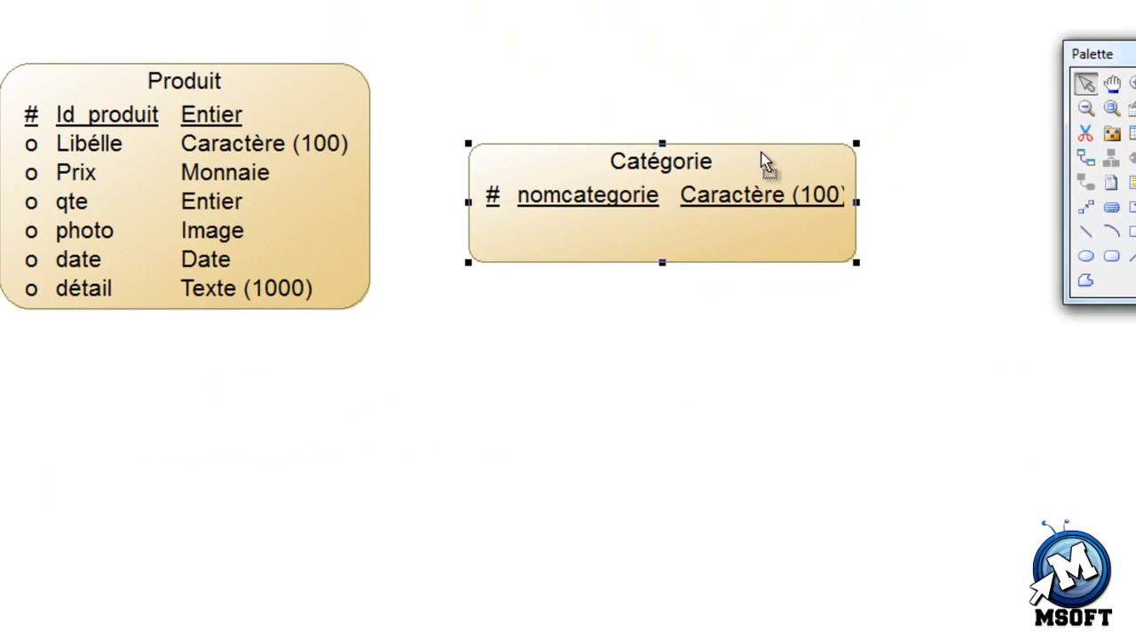
- Move the Catégorie and Produit entities farther apart on the diagram to leave free space between them
drag(763, 163, 884, 137)
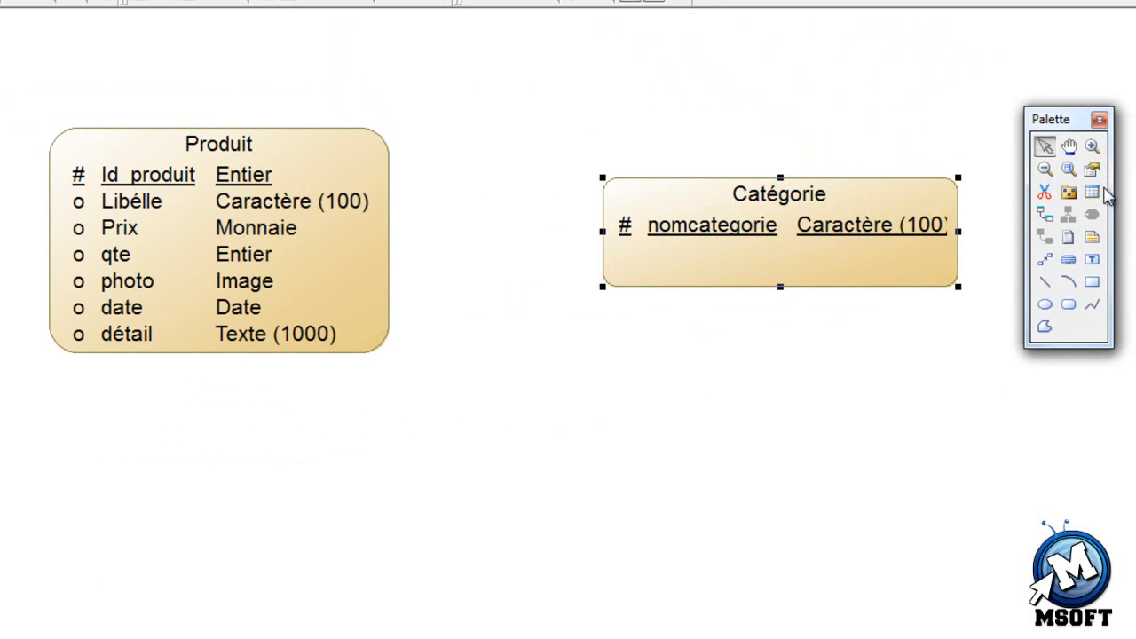
click(1091, 193)
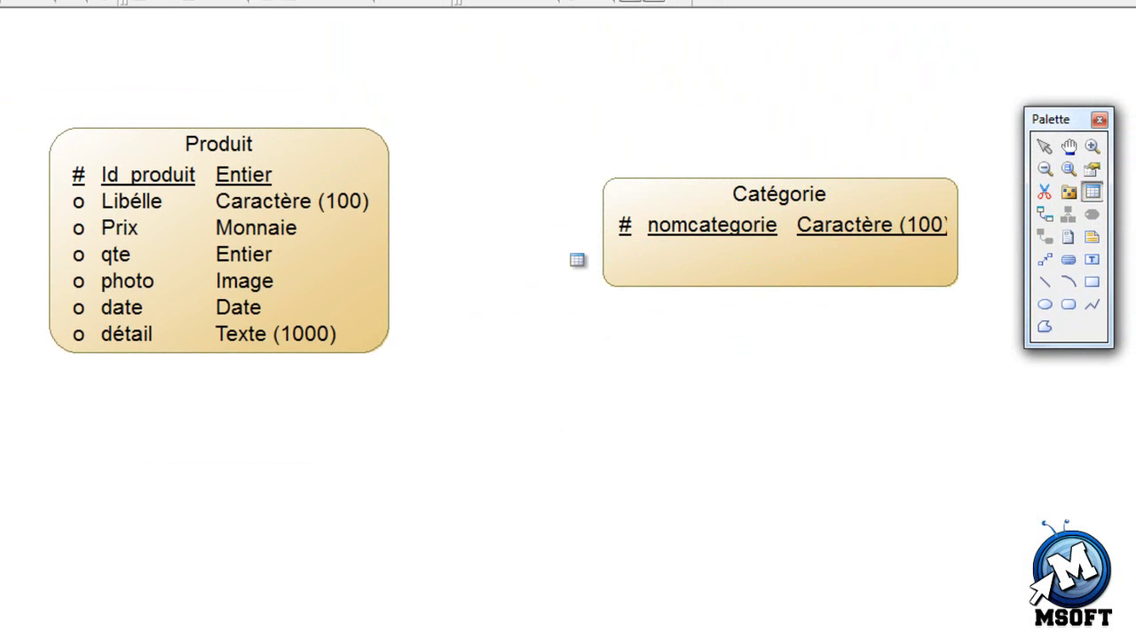
click(1044, 147)
drag(295, 153, 201, 101)
click(688, 388)
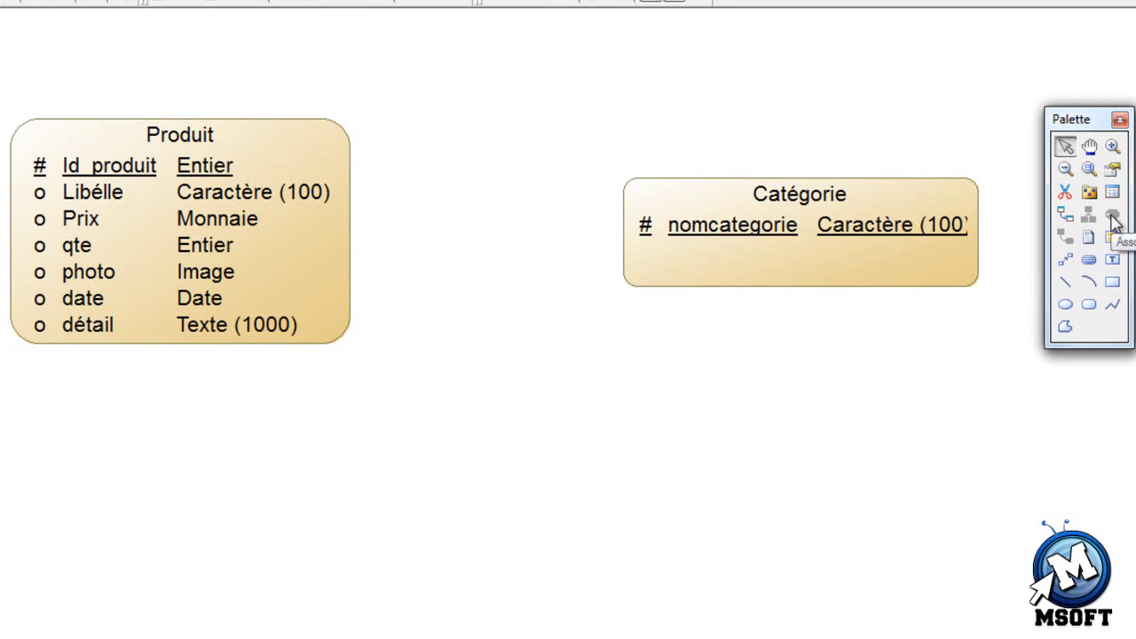
- Change the model's notation to Merise in the model options and confirm
click(162, 0)
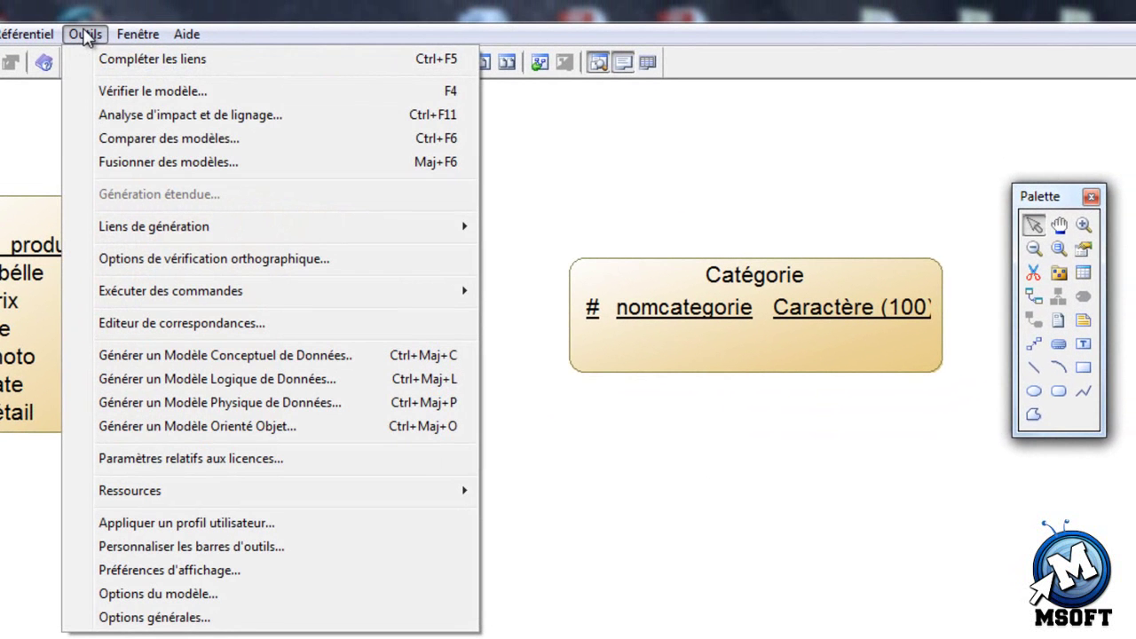
click(195, 596)
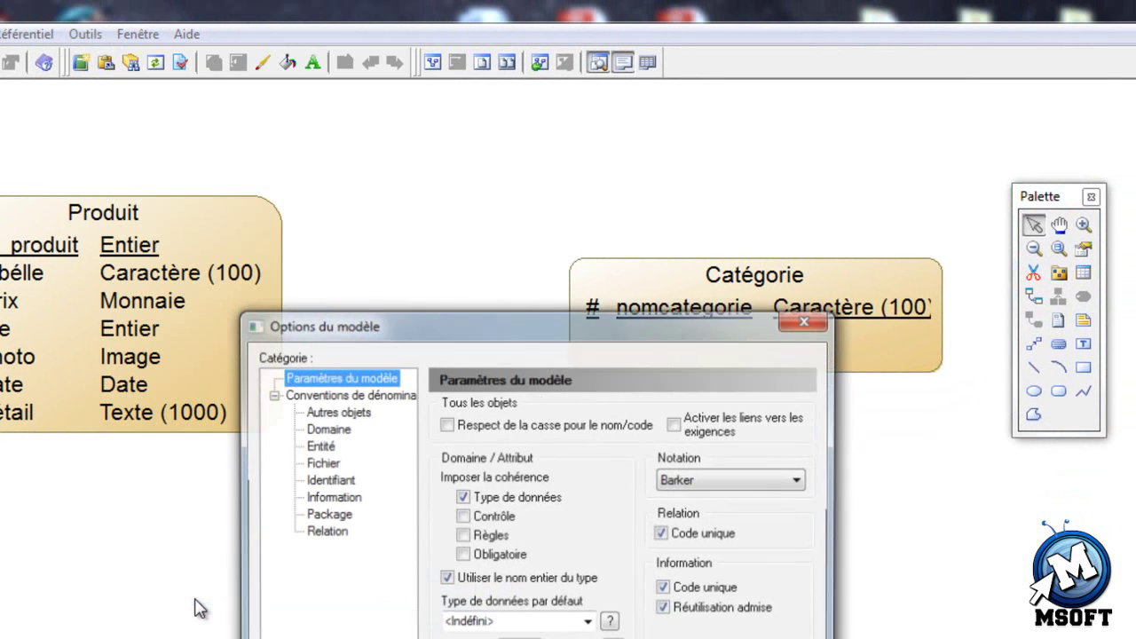
click(705, 479)
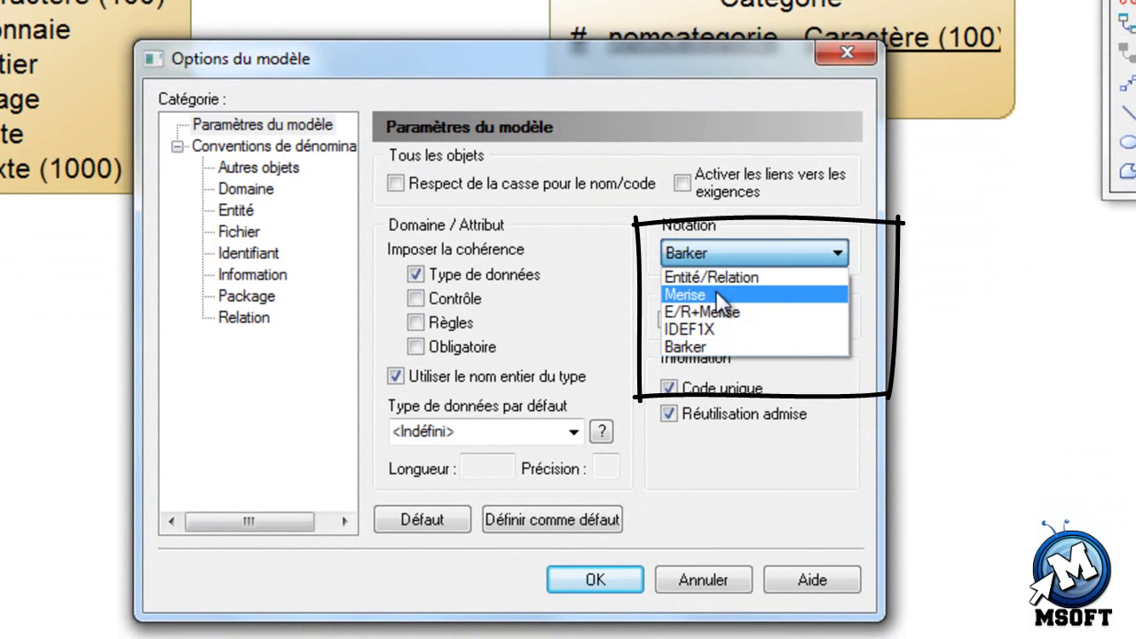
click(715, 289)
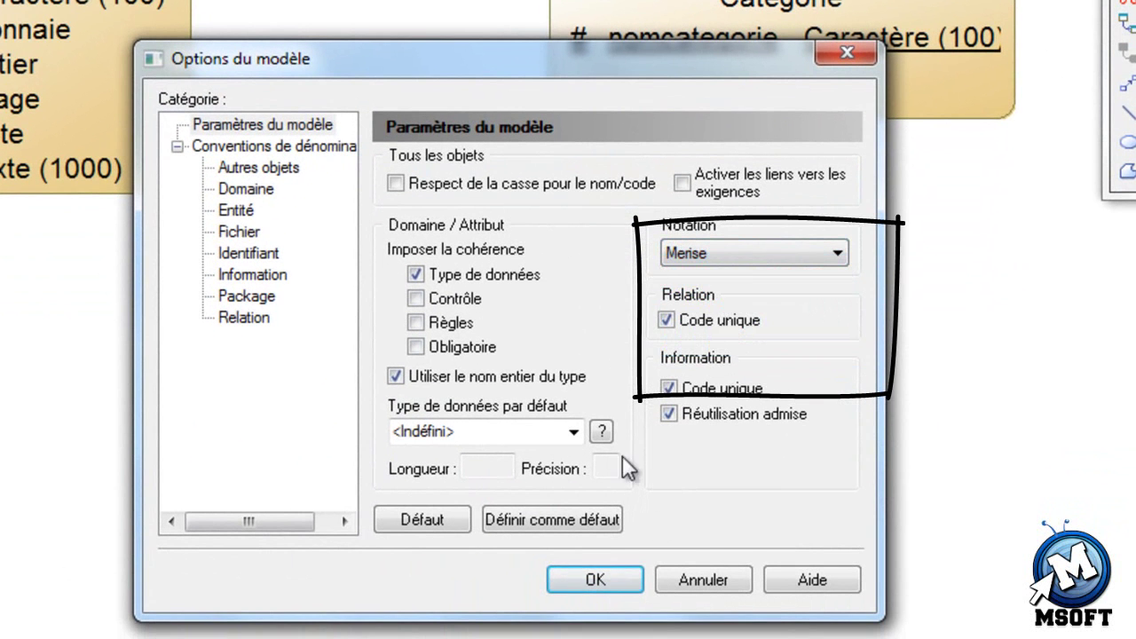
click(592, 579)
click(493, 438)
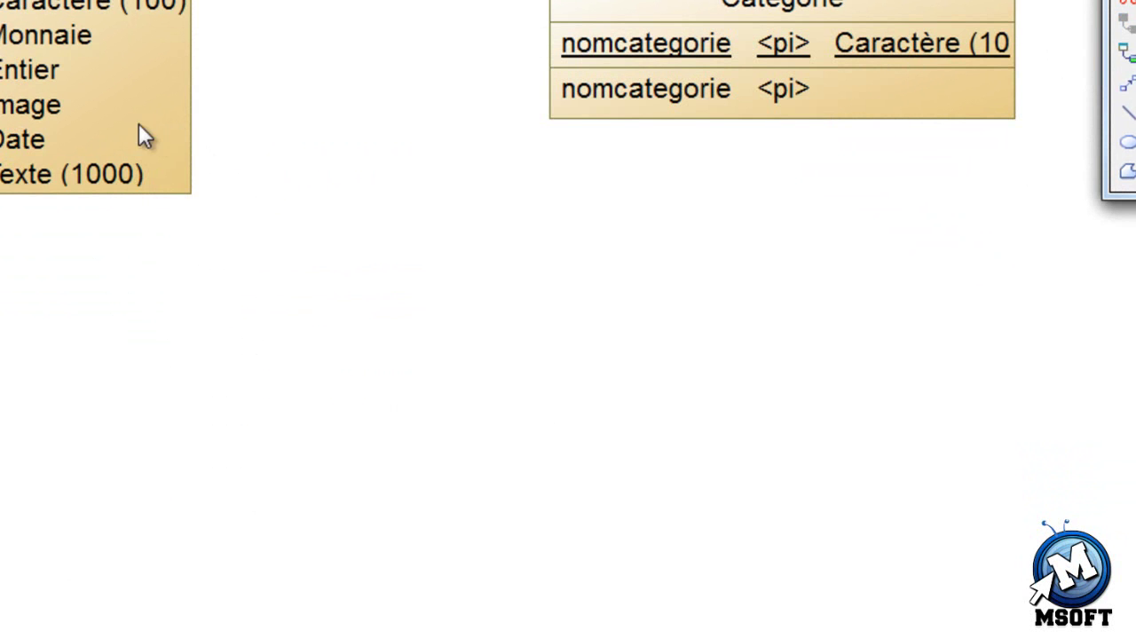
- Shift the Produit and Catégorie entities slightly left and up on the diagram
click(146, 87)
drag(146, 87, 123, 77)
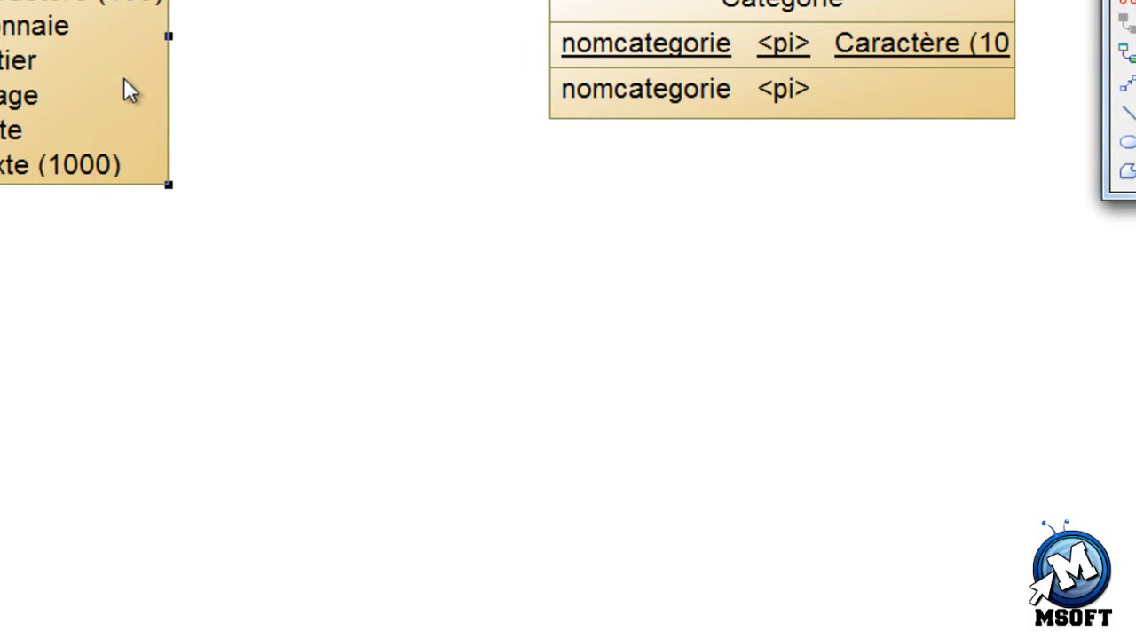
click(892, 86)
drag(903, 97, 852, 78)
- Add an association between Produit and Catégorie, moving it and the Catégorie entity so that the shapes are spaced apart
click(251, 100)
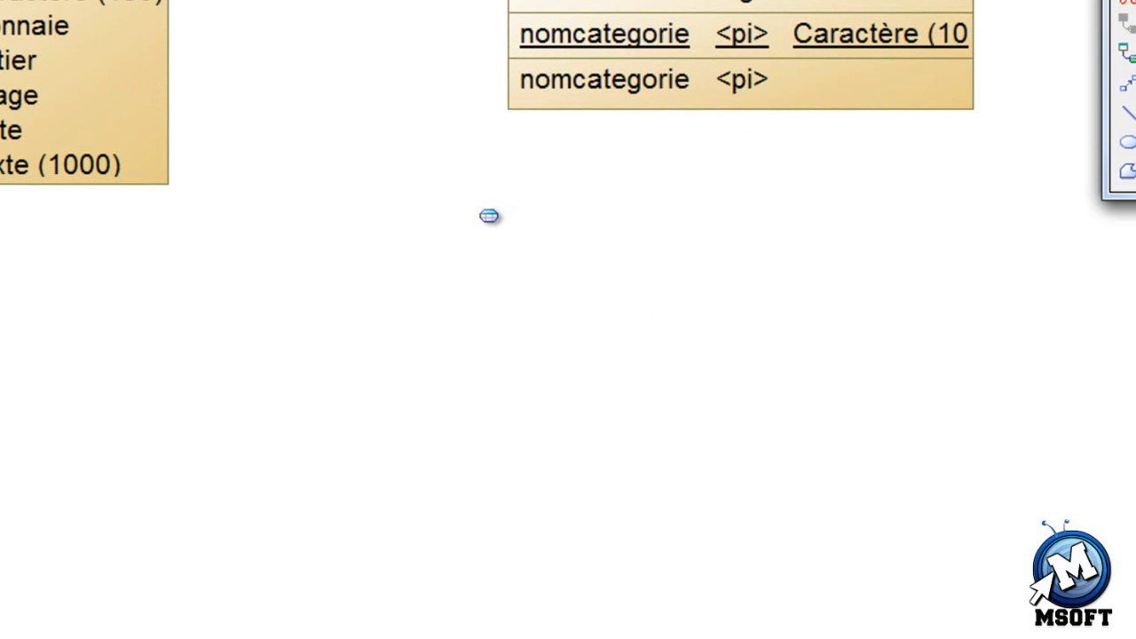
click(385, 190)
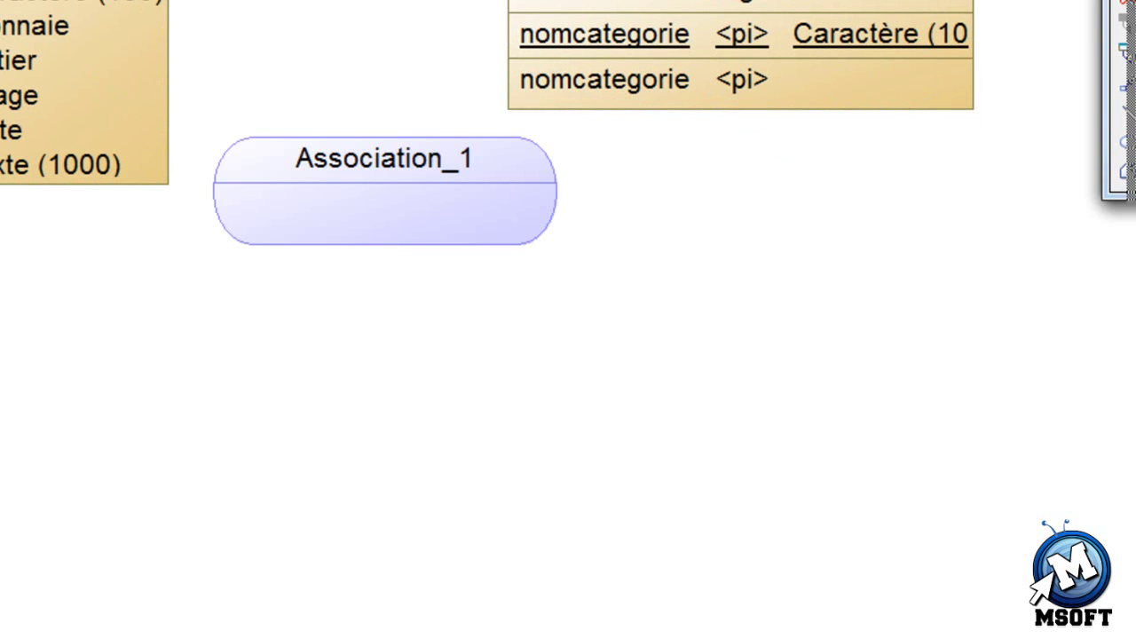
drag(741, 79, 892, 64)
click(468, 152)
drag(467, 152, 576, 106)
drag(1019, 9, 1075, 27)
- Rename the association Association_1 in its properties, entering a name that starts with Appar
double_click(500, 99)
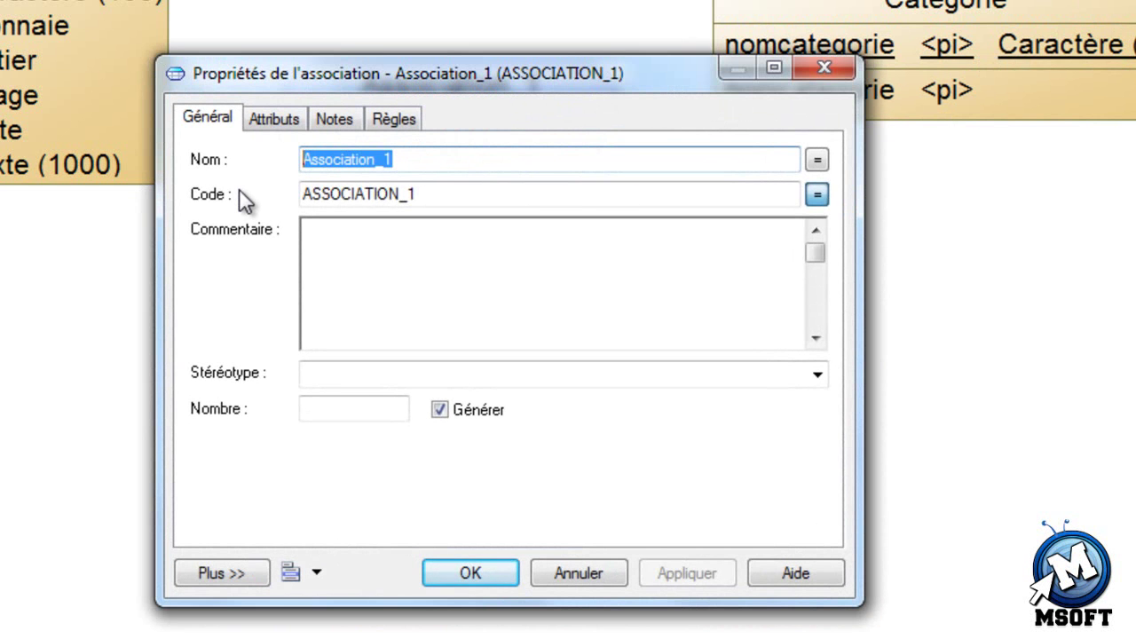
text(Appar)
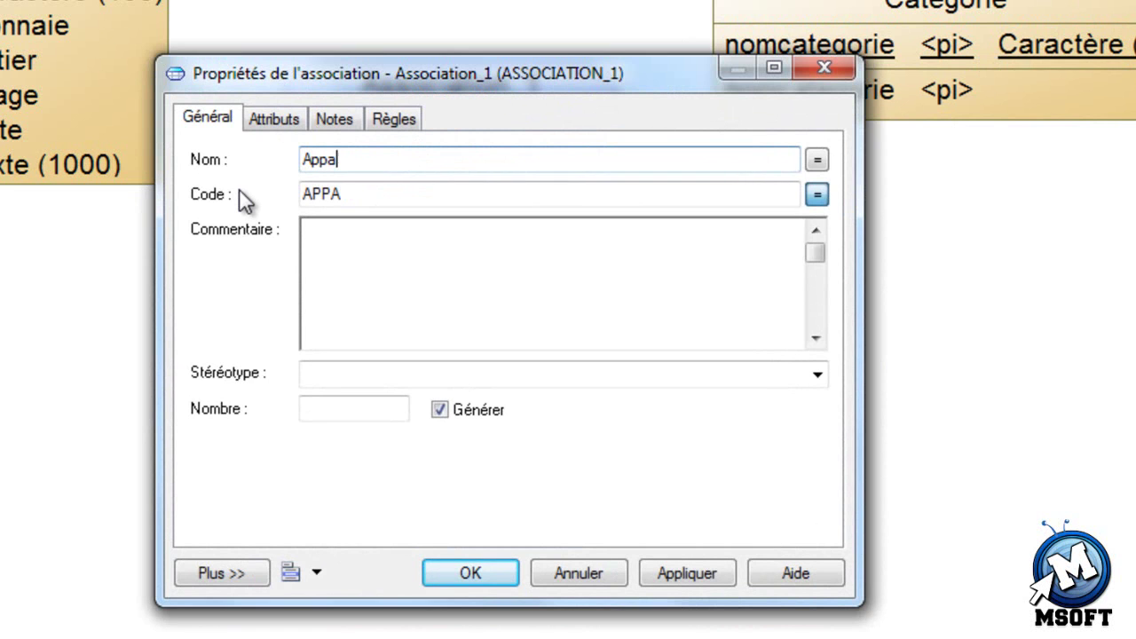